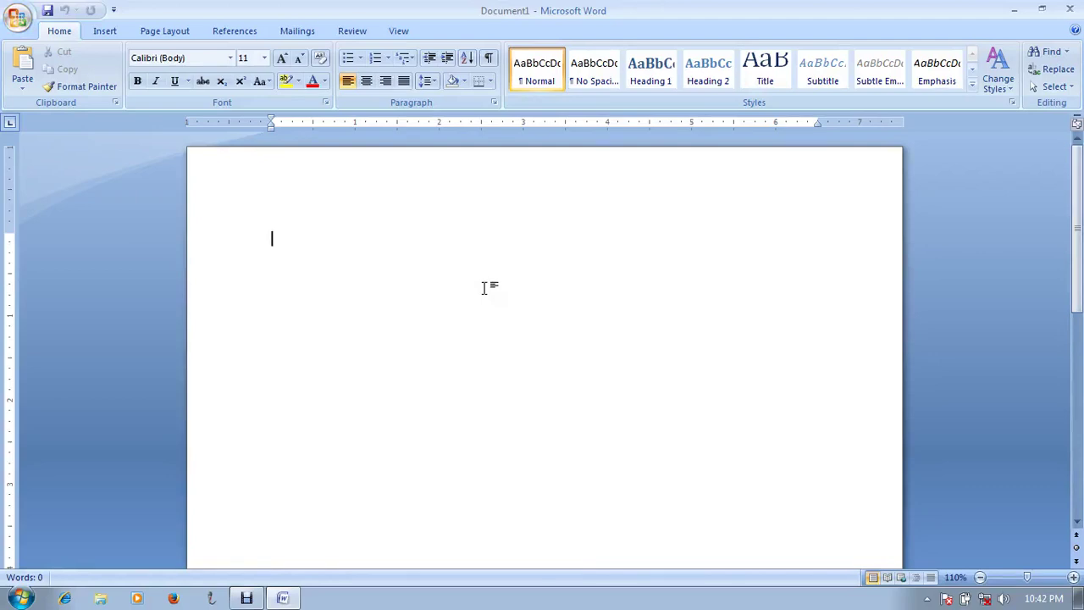
- Switch the ribbon to the References tab above the blank document
click(242, 31)
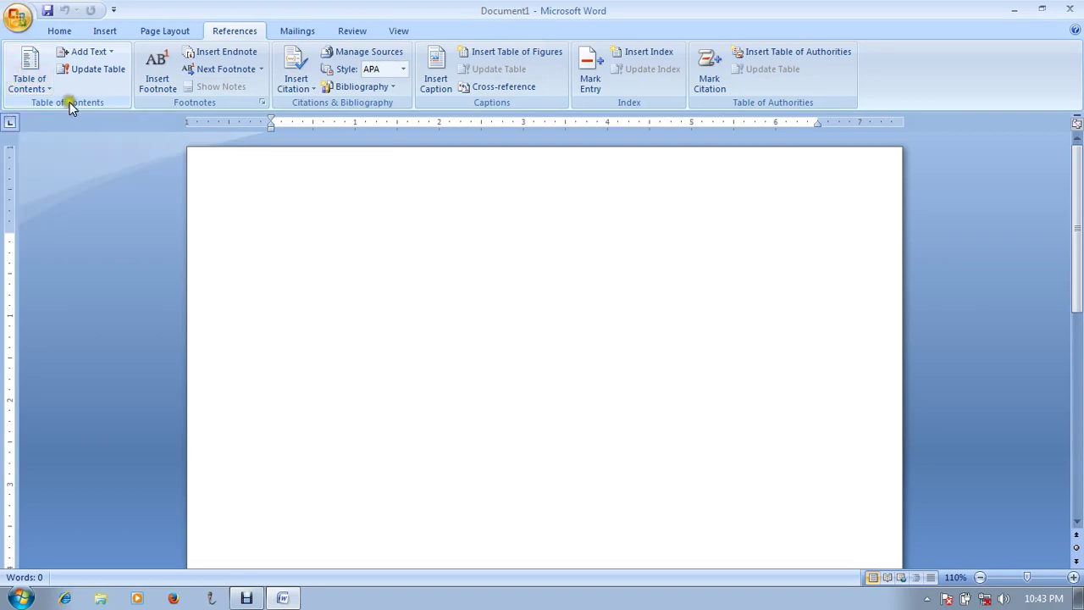
- Type Tamil, English and Mathematics on separate lines of the blank page
click(333, 232)
text(T)
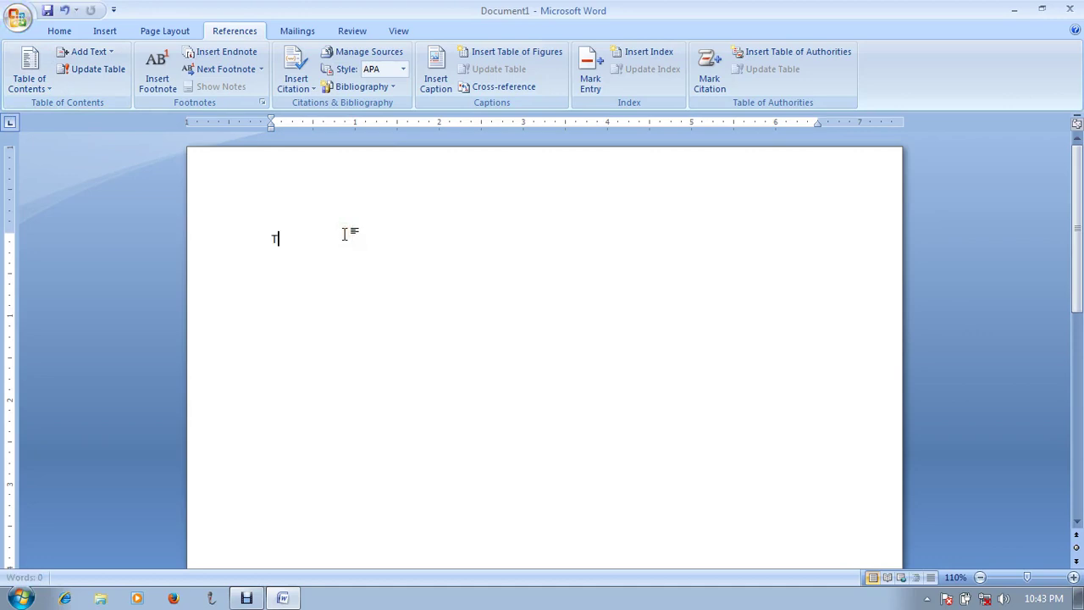
text(amil)
key(Return)
text(Eng)
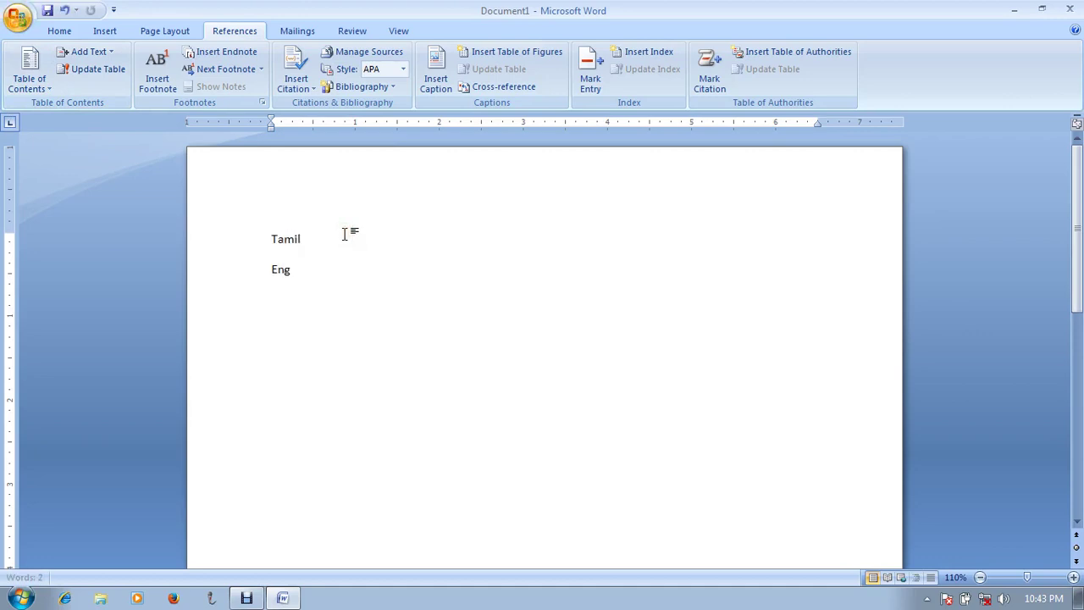
text(lish)
key(Return)
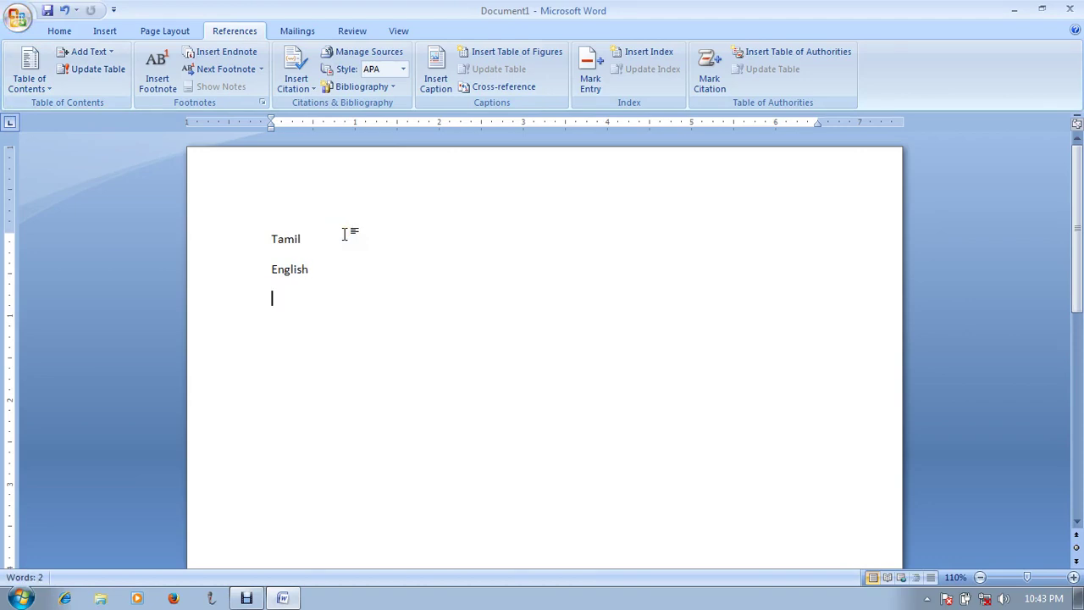
text(Mathematics)
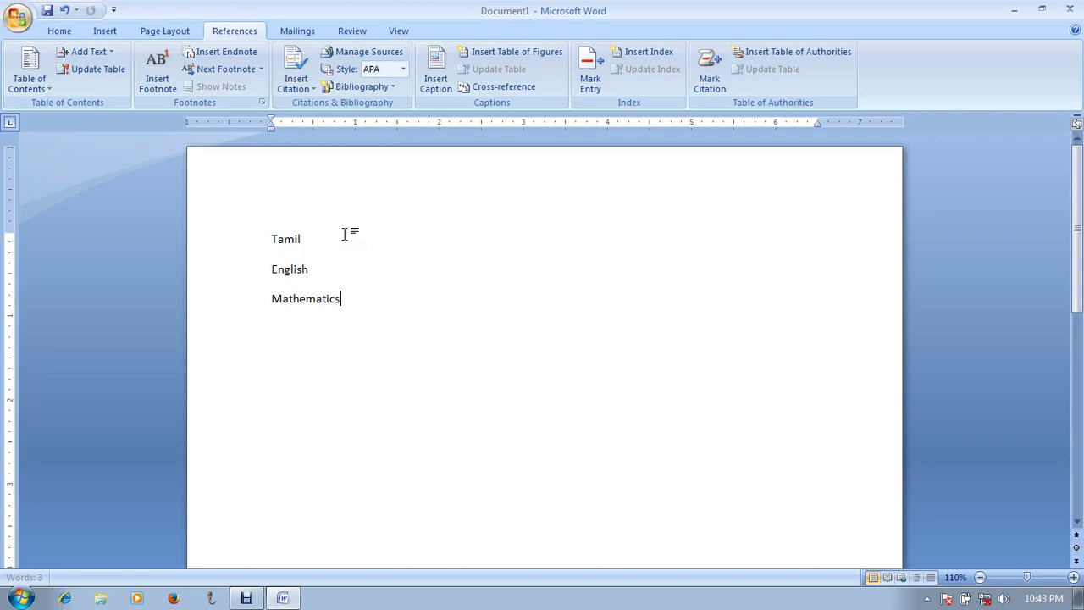
key(Return)
- Add Science and Social Science as the next two lines
text(Science)
key(Return)
text(Social Science)
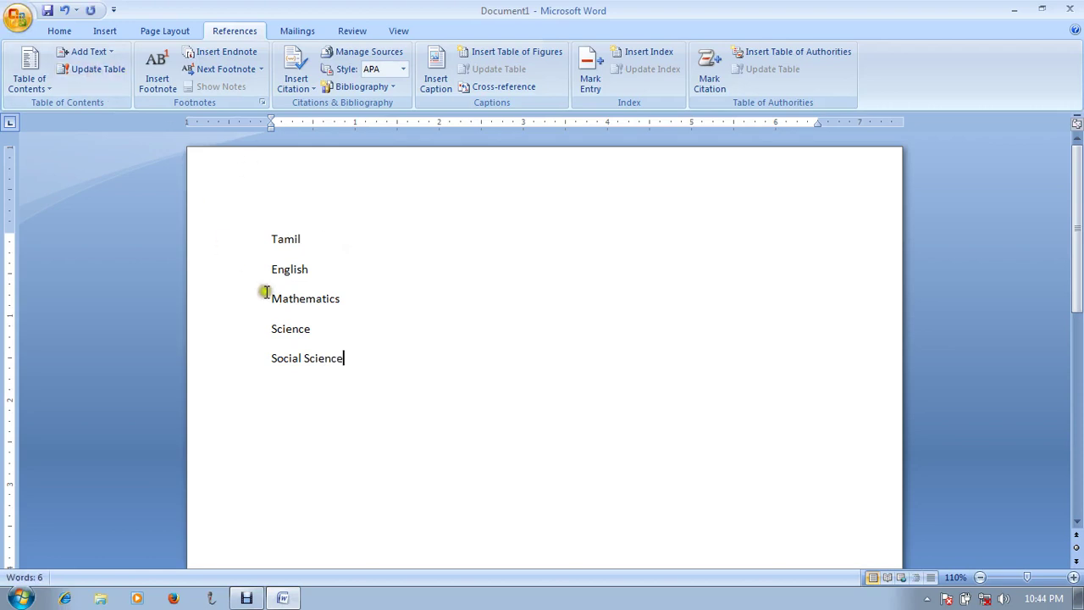
ctrl+scroll(266, 296, down, 2)
ctrl+scroll(265, 295, down, 2)
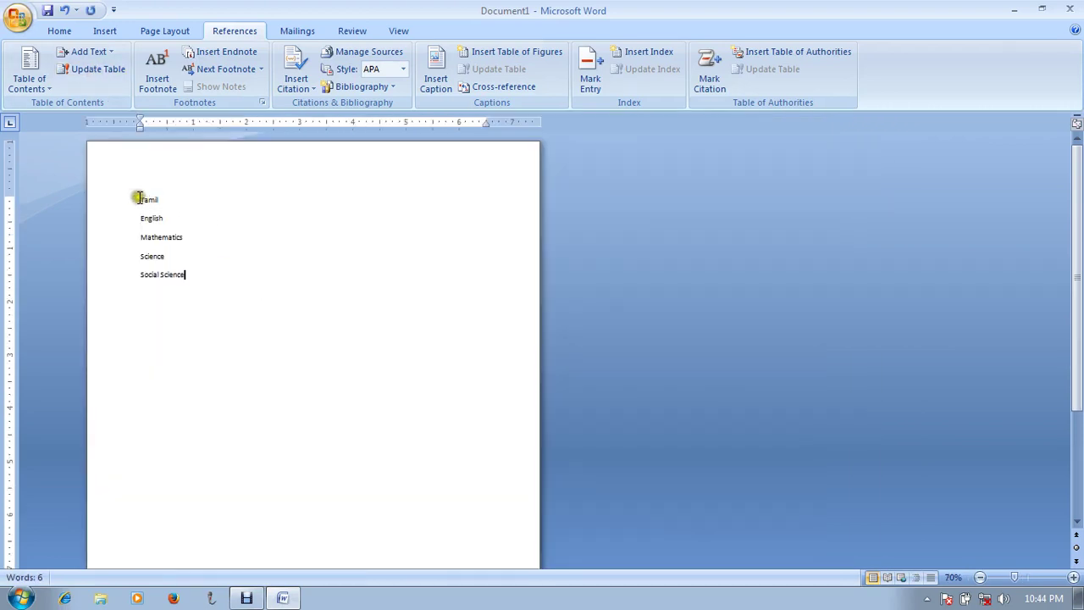
- Insert page breaks so a blank first page precedes Tamil, English and Mathematics on separate pages
click(137, 199)
key(ctrl+Return)
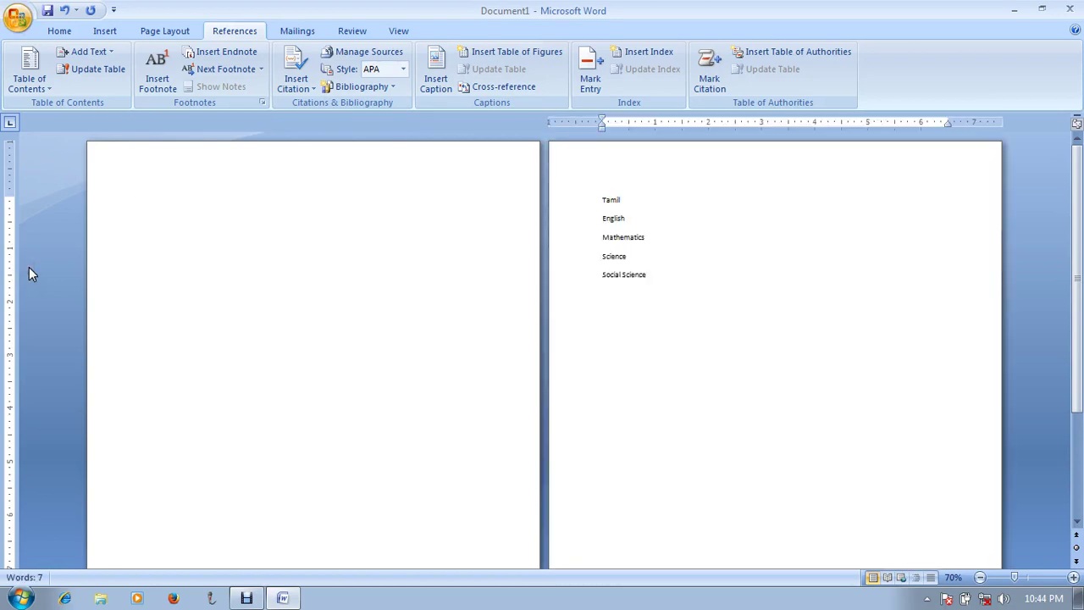
key(ctrl+Return)
key(Down)
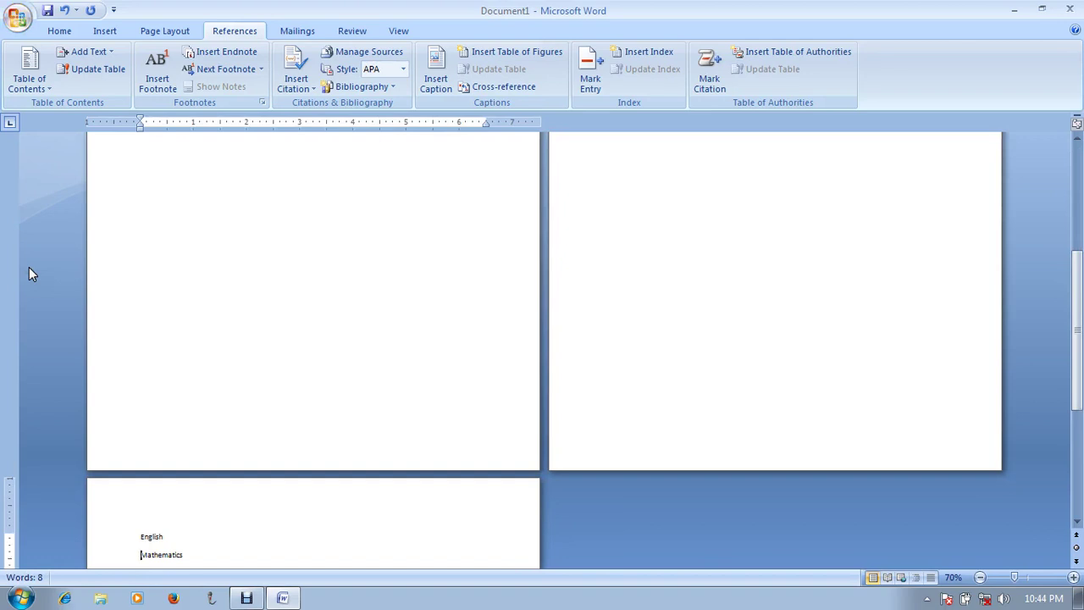
key(ctrl+Return)
- Put Science and Social Science on their own pages and select the whole document
scroll(672, 548, down, 3)
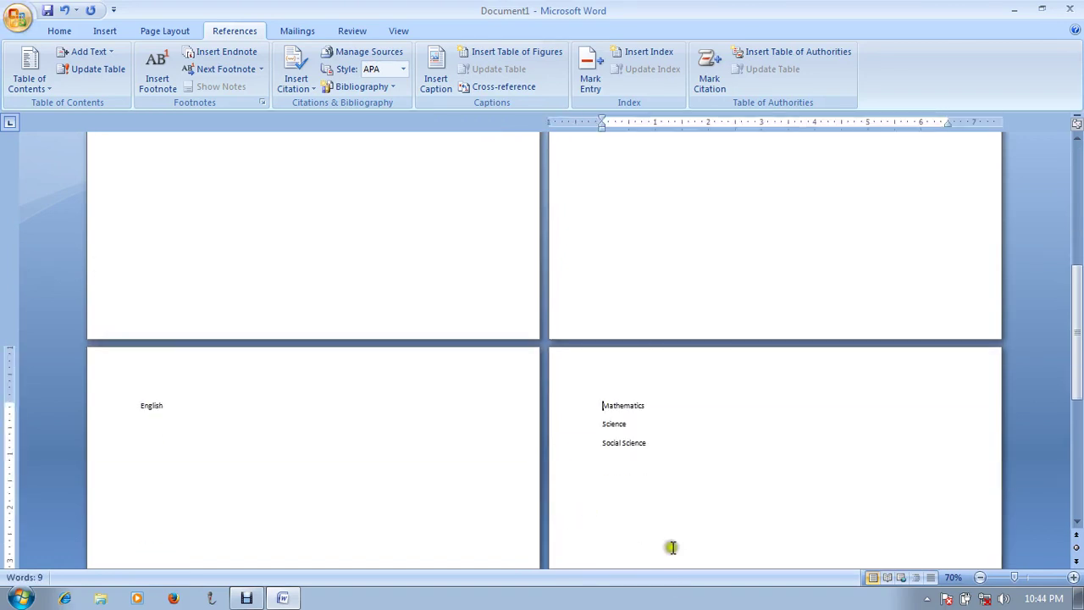
click(601, 424)
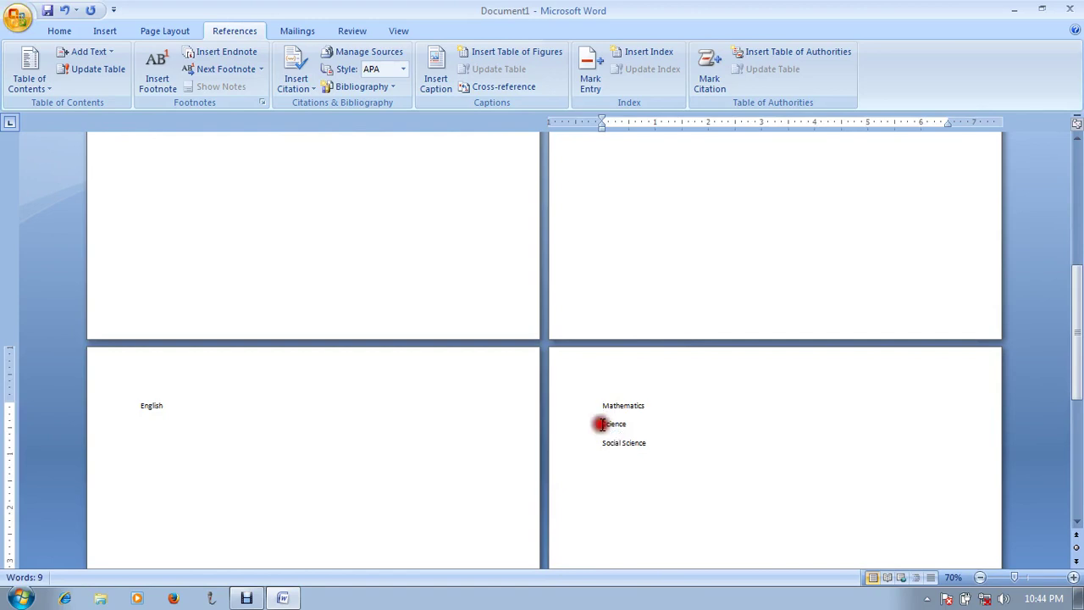
key(ctrl+Return)
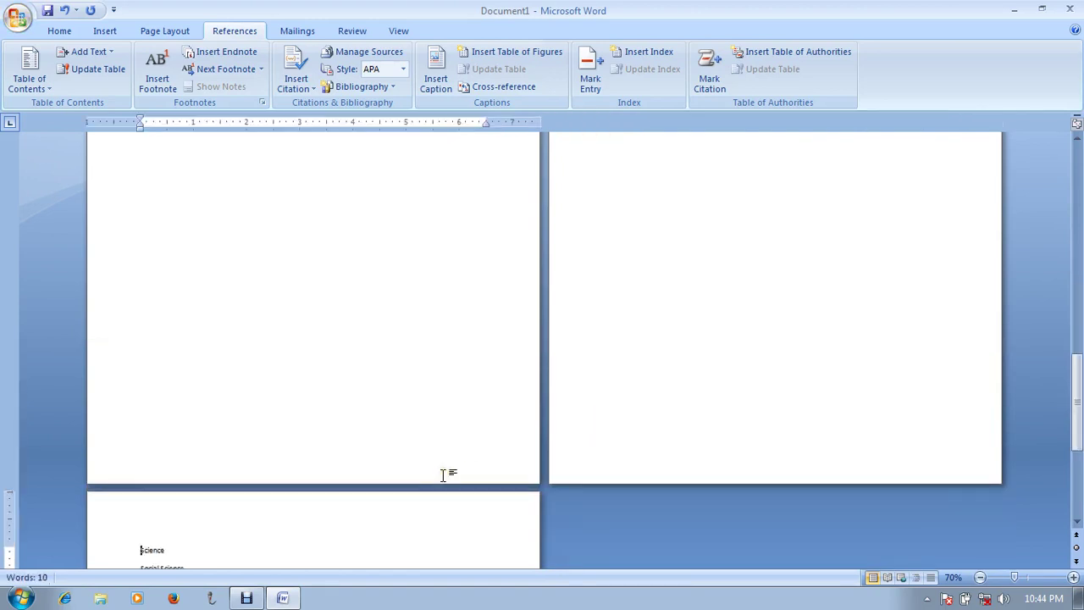
key(Down)
key(ctrl+Return)
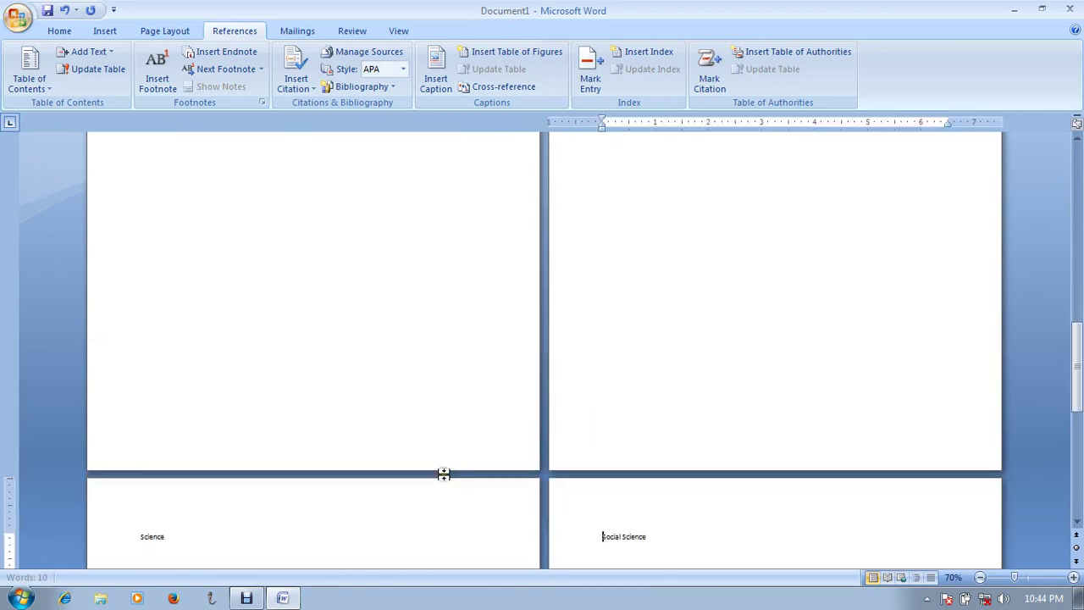
key(ctrl+a)
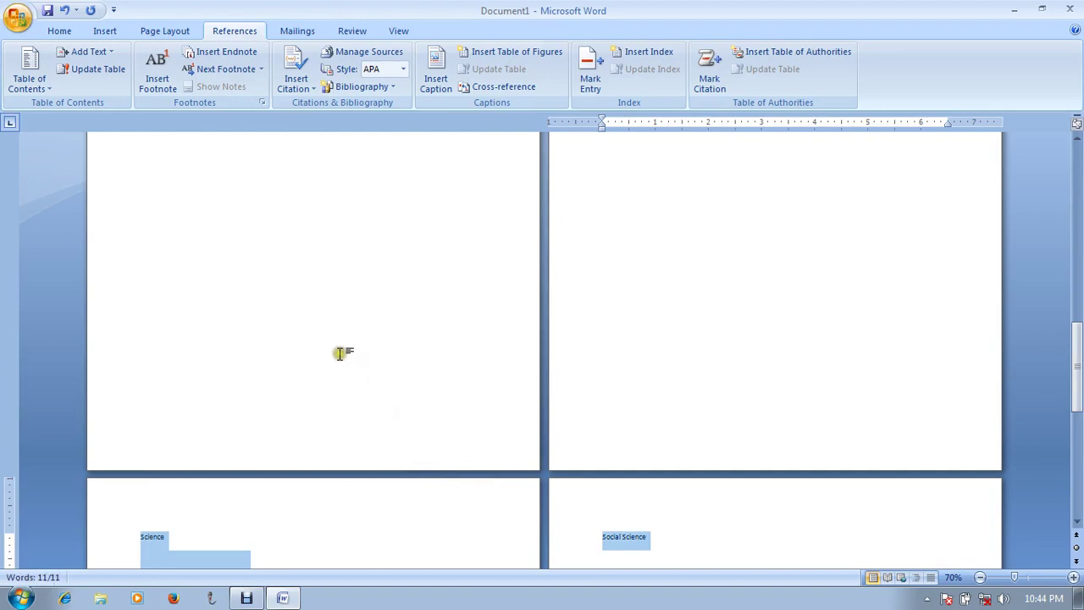
- Format all five subject names as Heading 1, then place the cursor on the blank first page
click(72, 32)
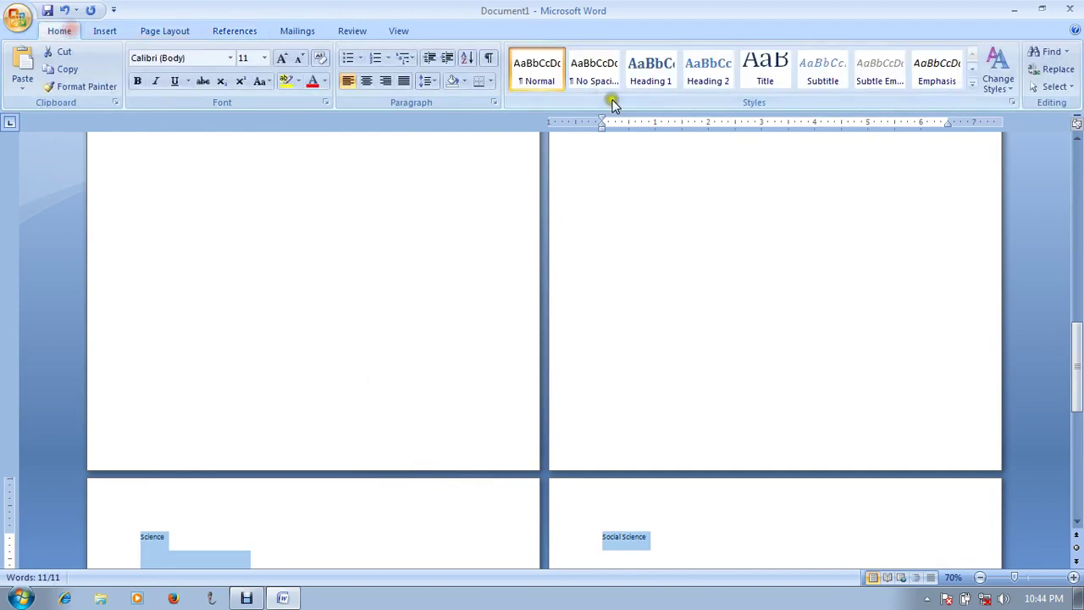
click(657, 73)
click(370, 307)
scroll(358, 314, up, 10)
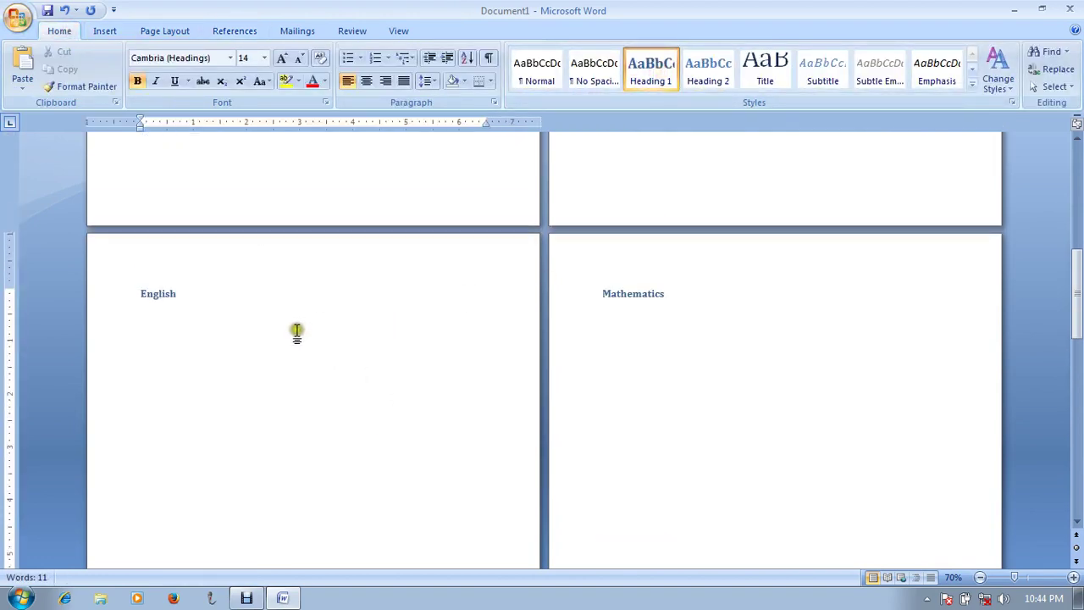
scroll(292, 327, up, 1)
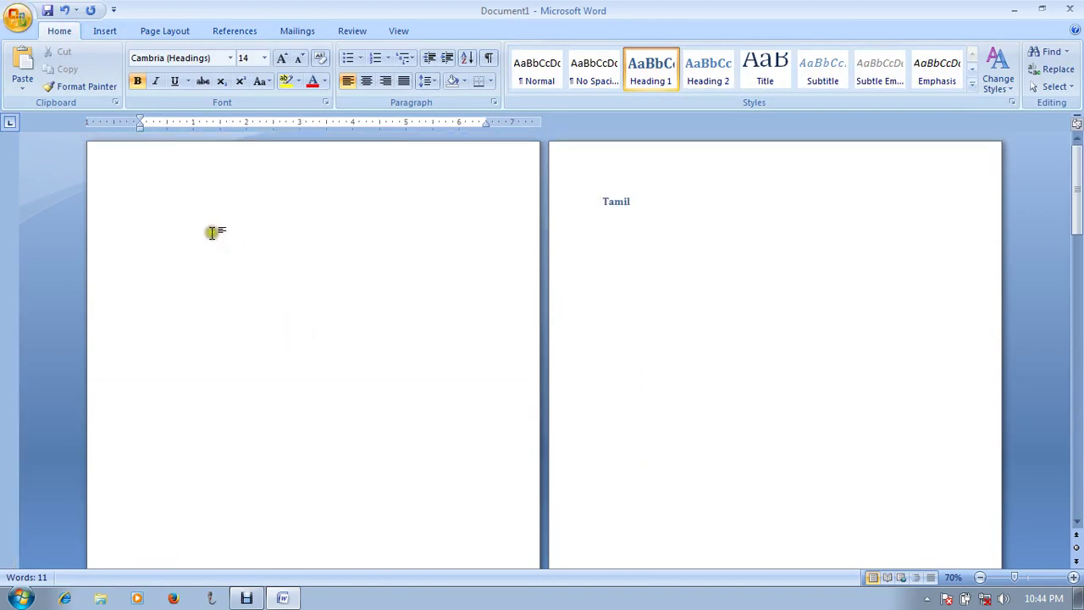
click(171, 216)
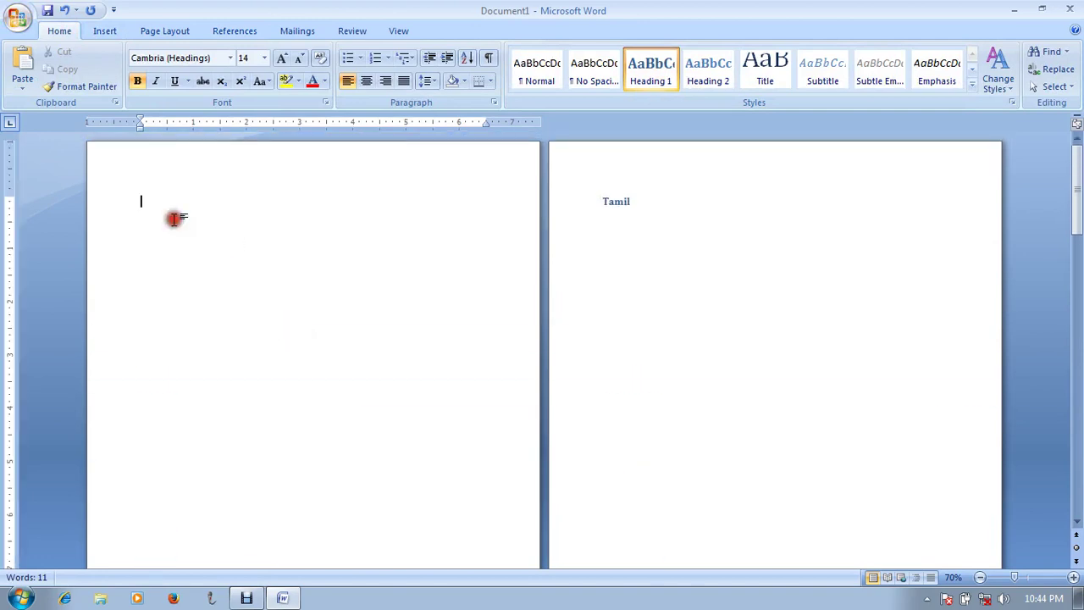
click(167, 29)
click(235, 30)
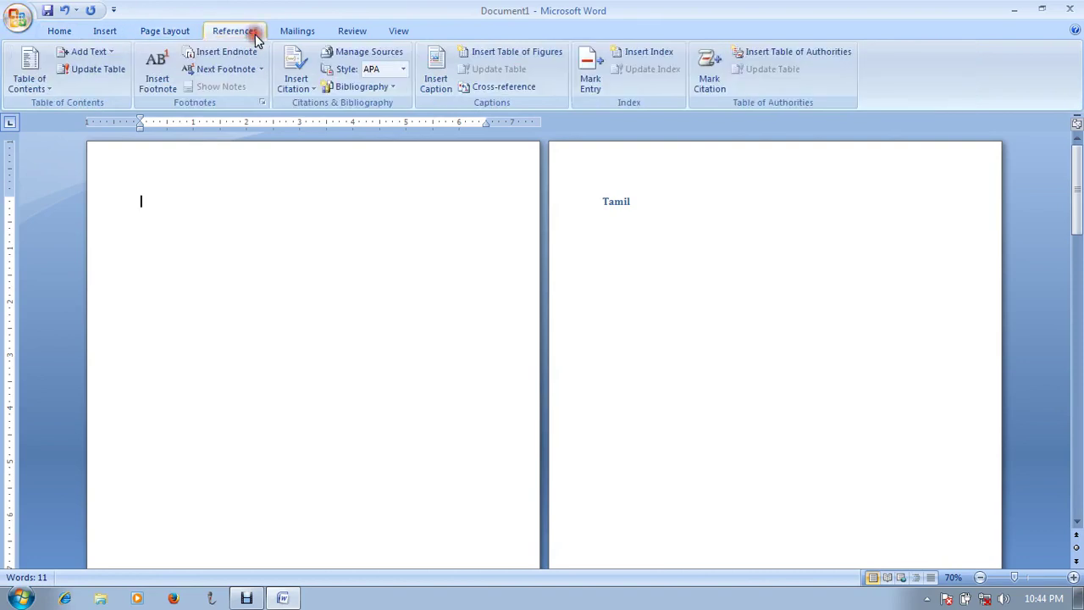
- Insert Automatic Table 2 on the first page, listing Tamil to Social Science on pages 2–6
click(31, 91)
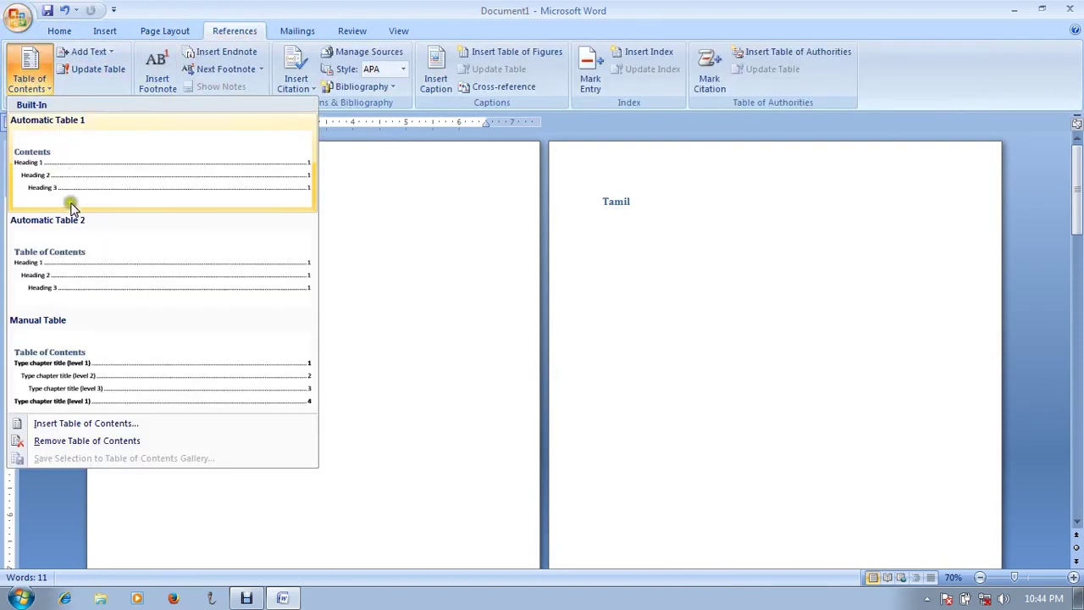
click(133, 267)
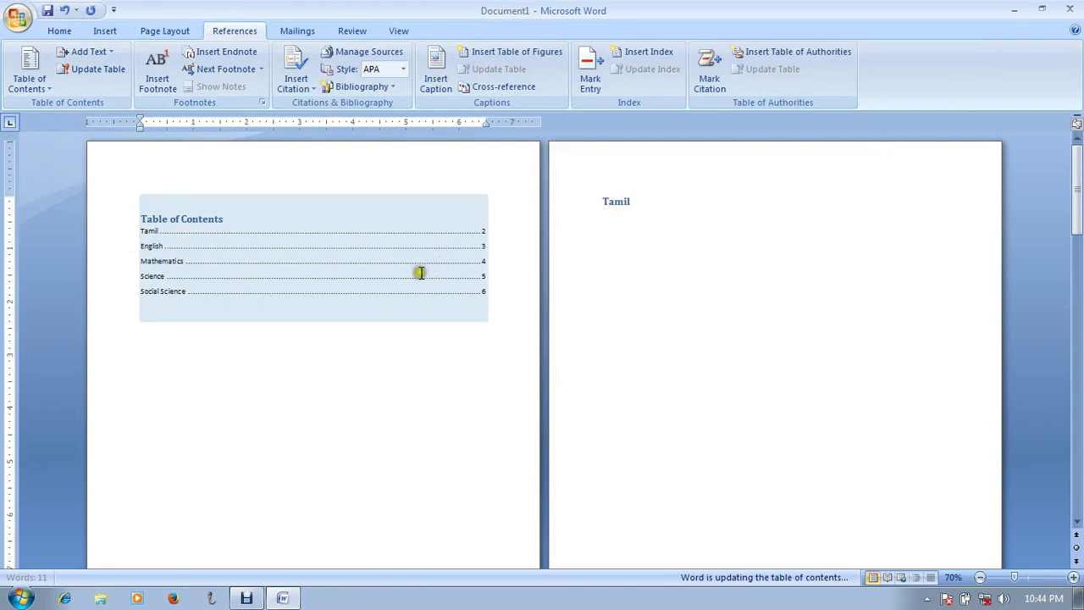
scroll(416, 282, up, 4)
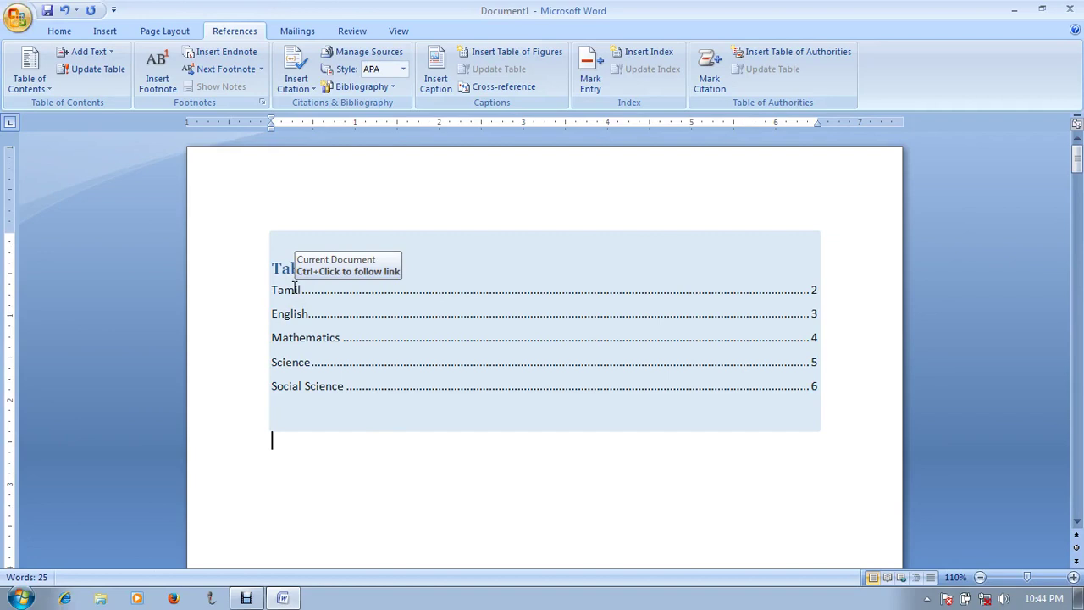
scroll(308, 315, down, 2)
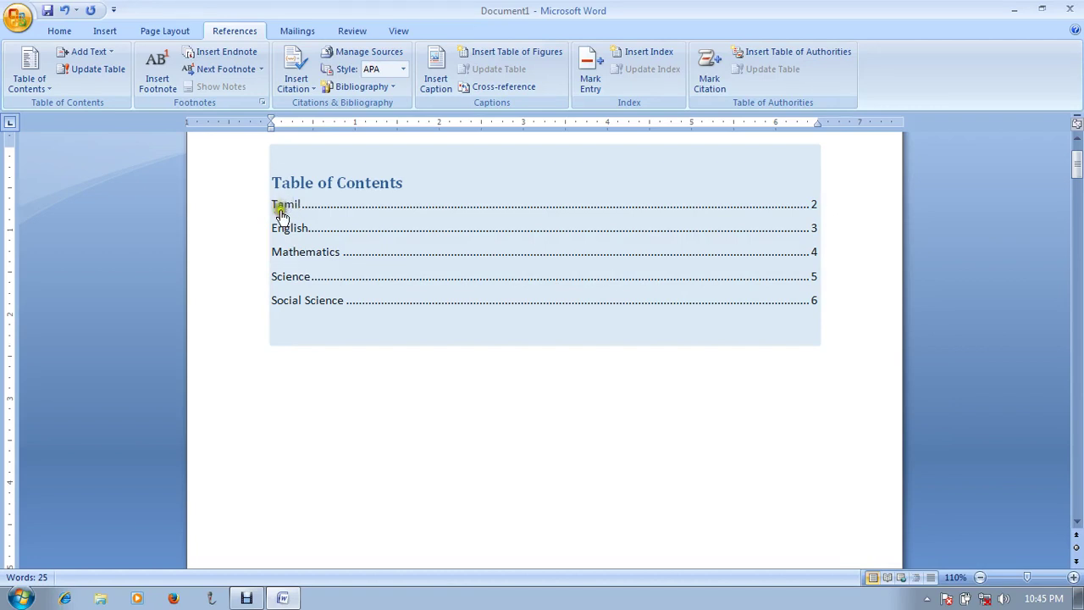
- Jump to the Tamil heading from its contents entry and put the cursor right after Tamil
ctrl+click(288, 207)
click(302, 242)
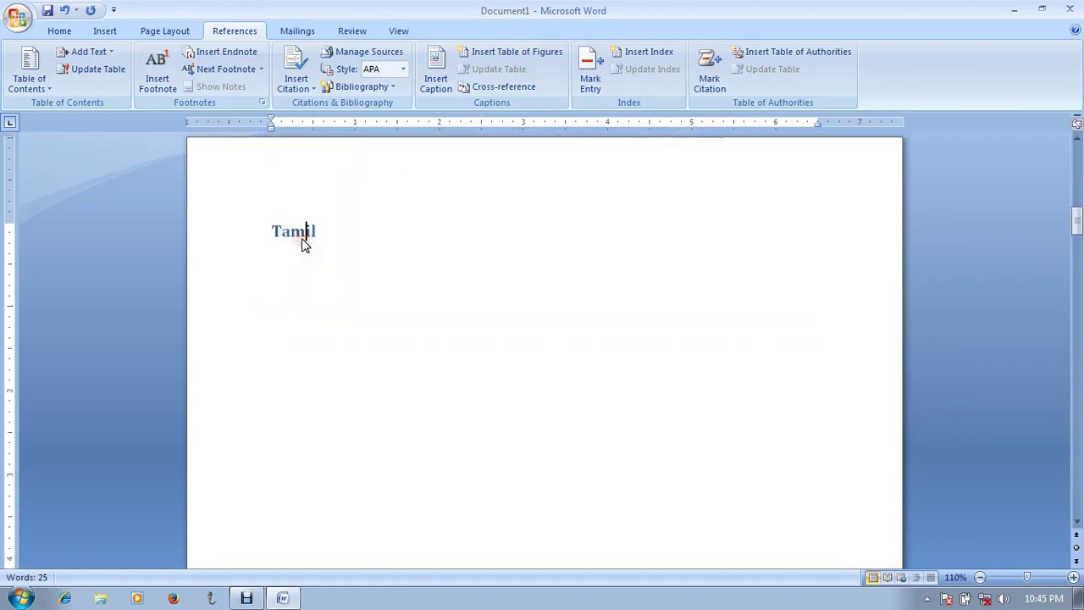
scroll(303, 245, up, 1)
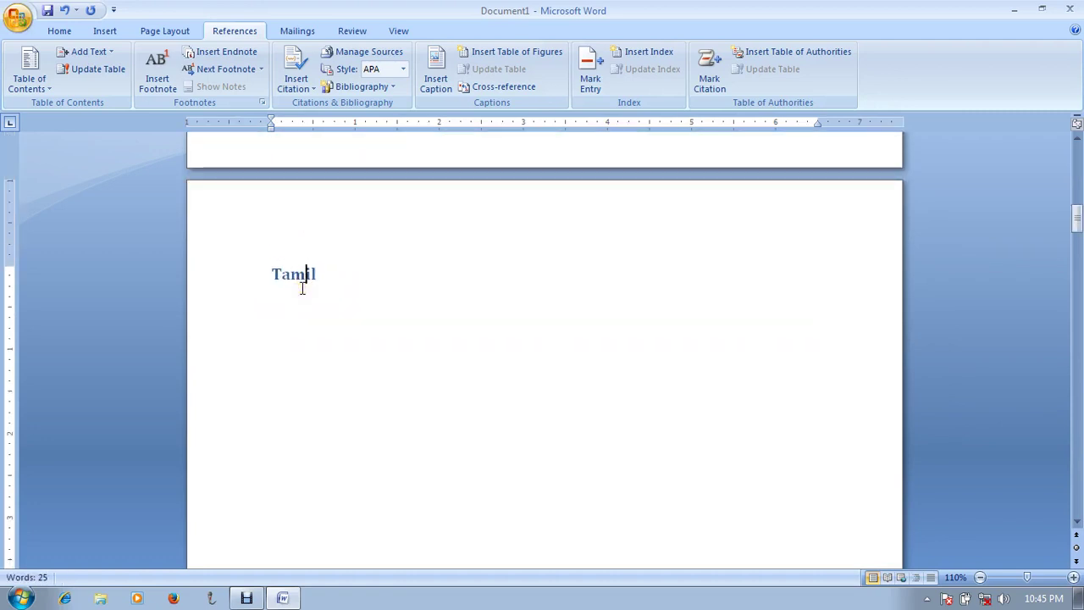
scroll(302, 288, up, 10)
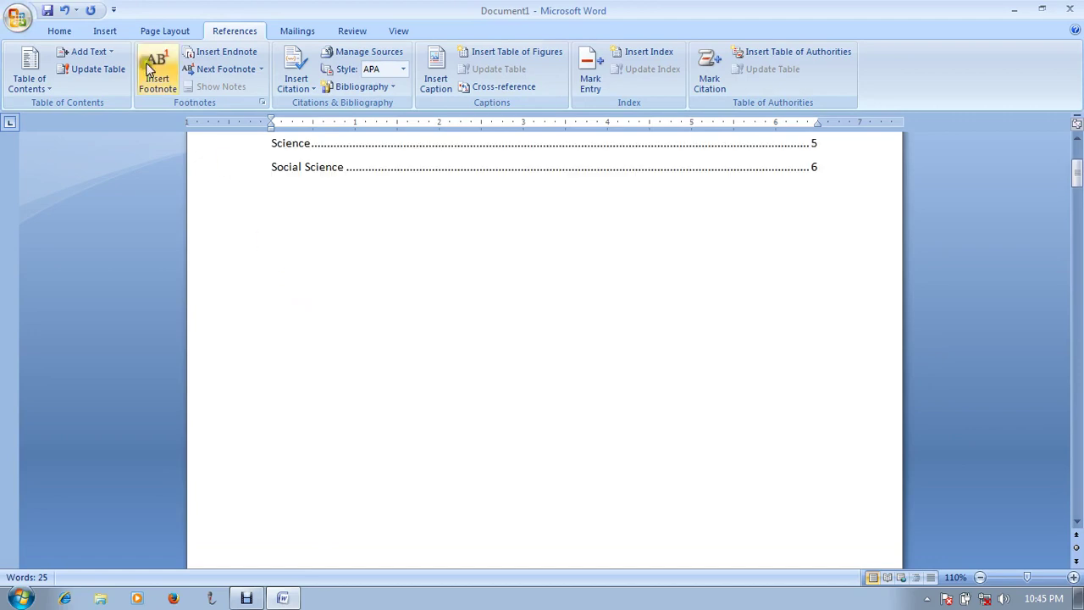
scroll(226, 322, down, 5)
scroll(273, 363, down, 3)
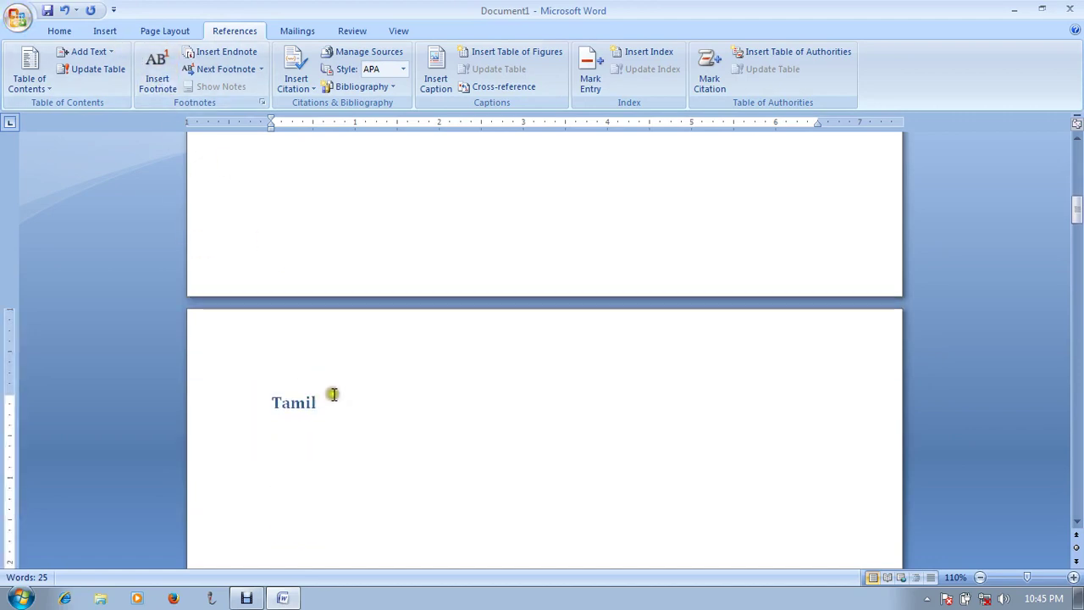
click(334, 398)
scroll(339, 405, down, 3)
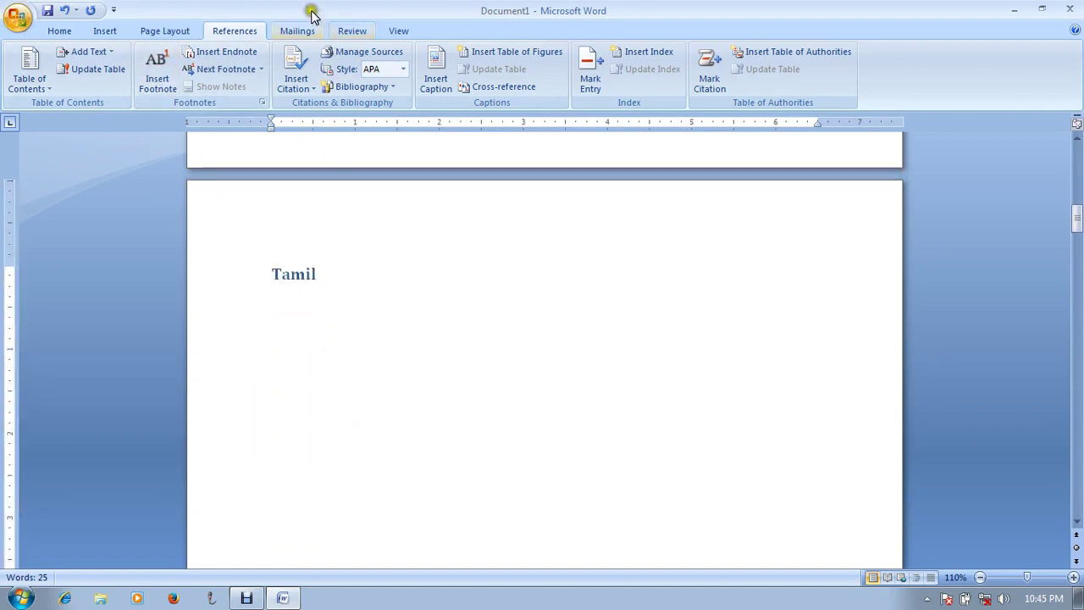
- Add footnote 1 to the Tamil heading reading 'It is one of the language'
click(172, 66)
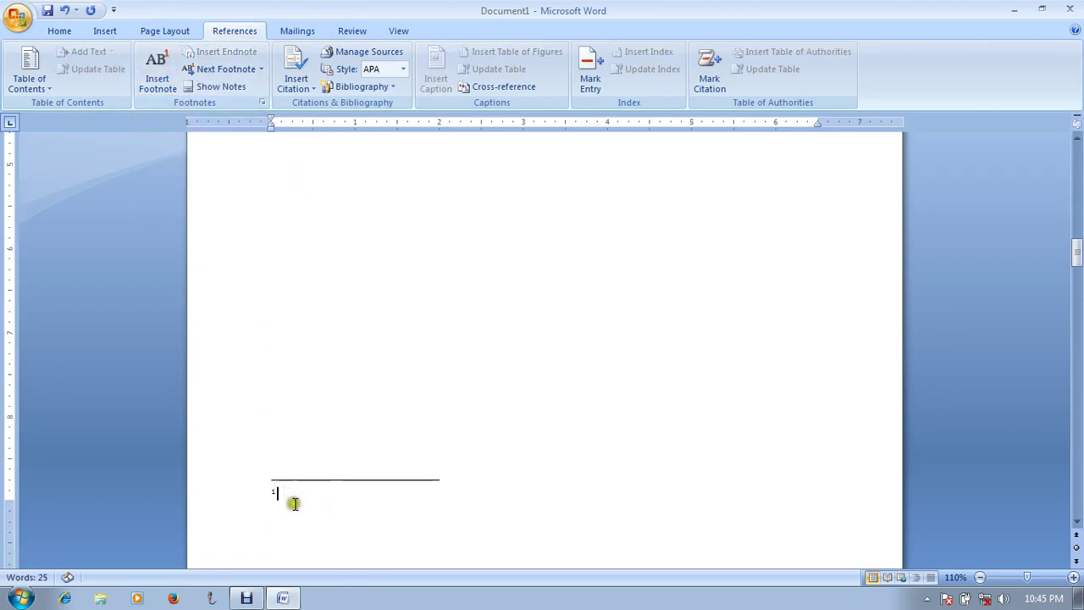
text(It is)
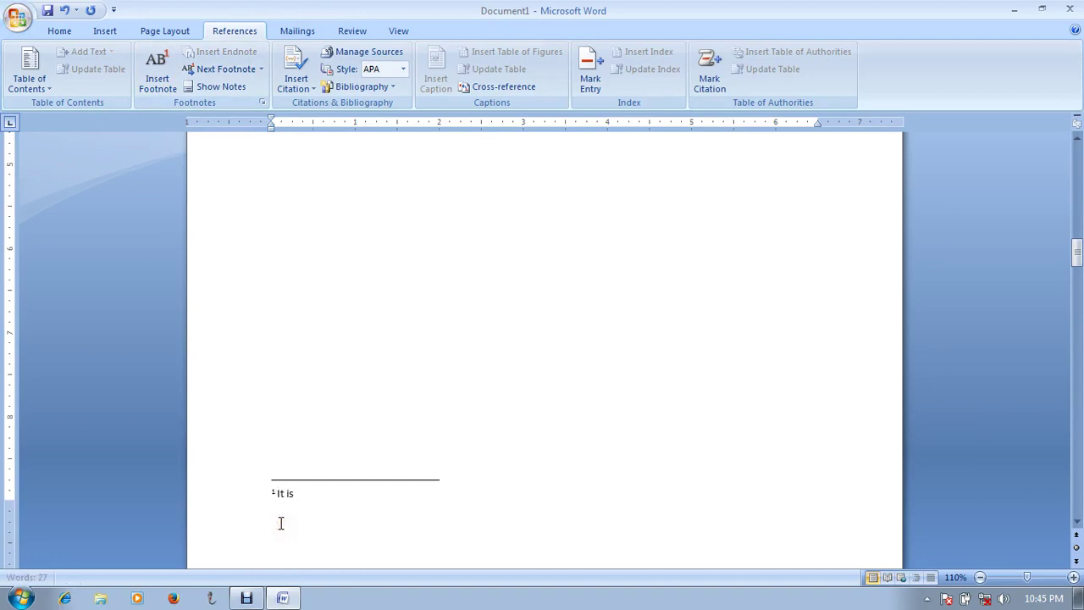
text( one of)
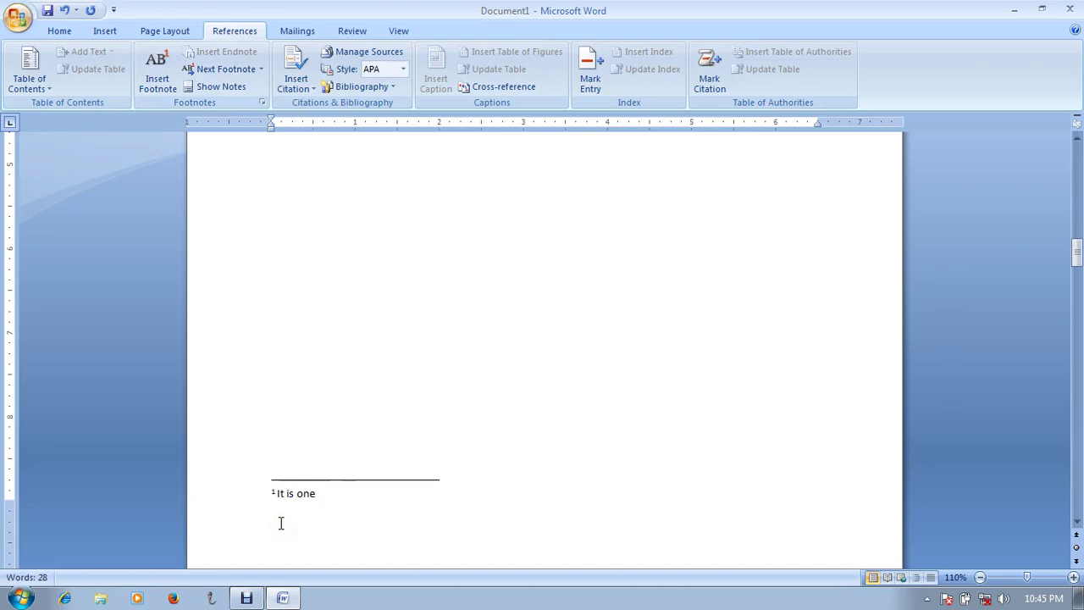
text( th)
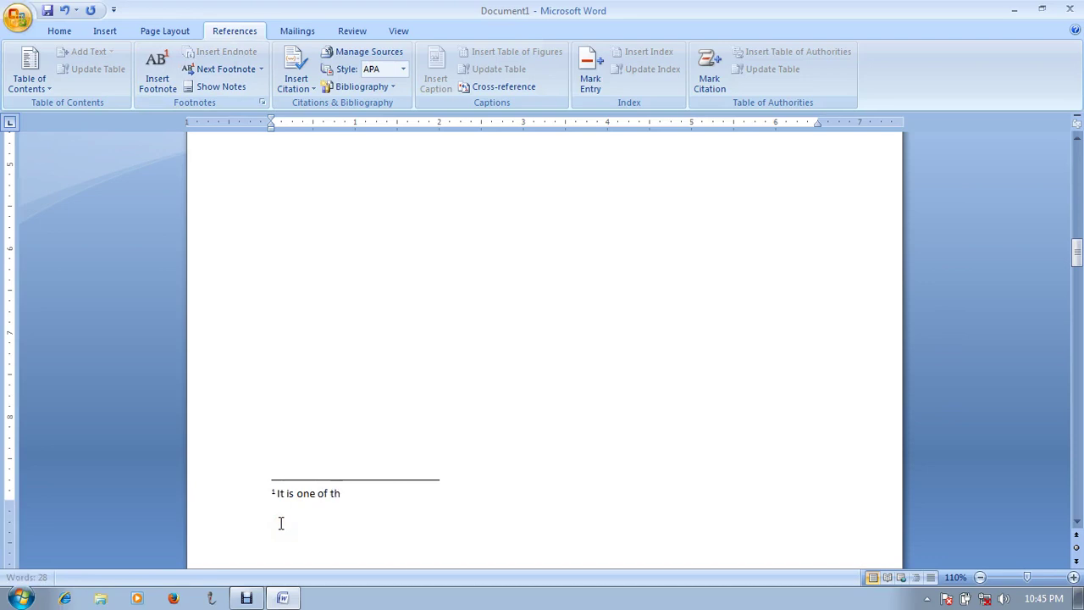
text(e language)
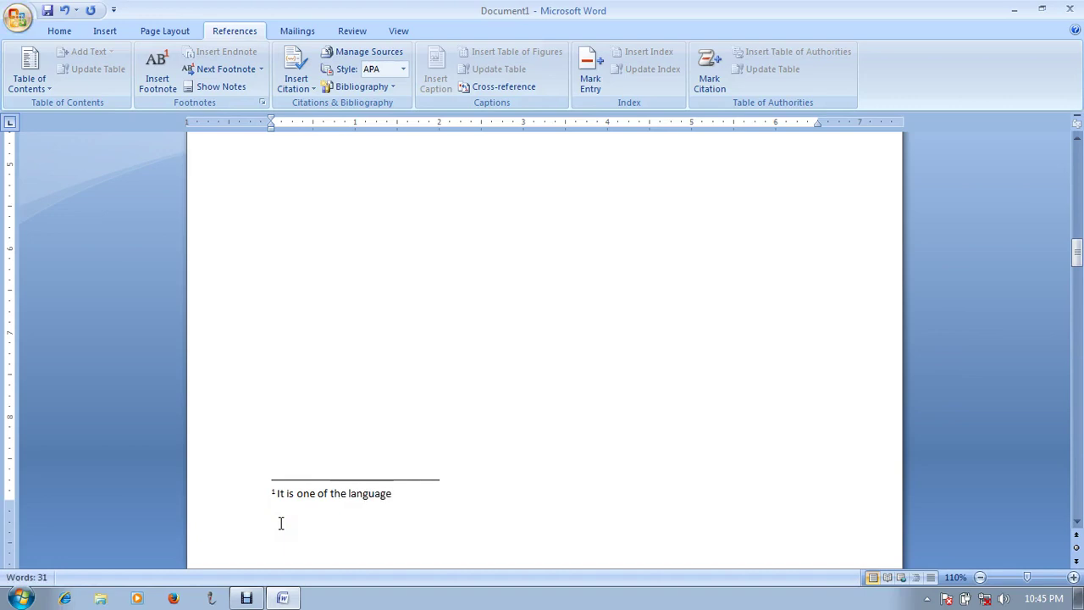
scroll(378, 527, up, 5)
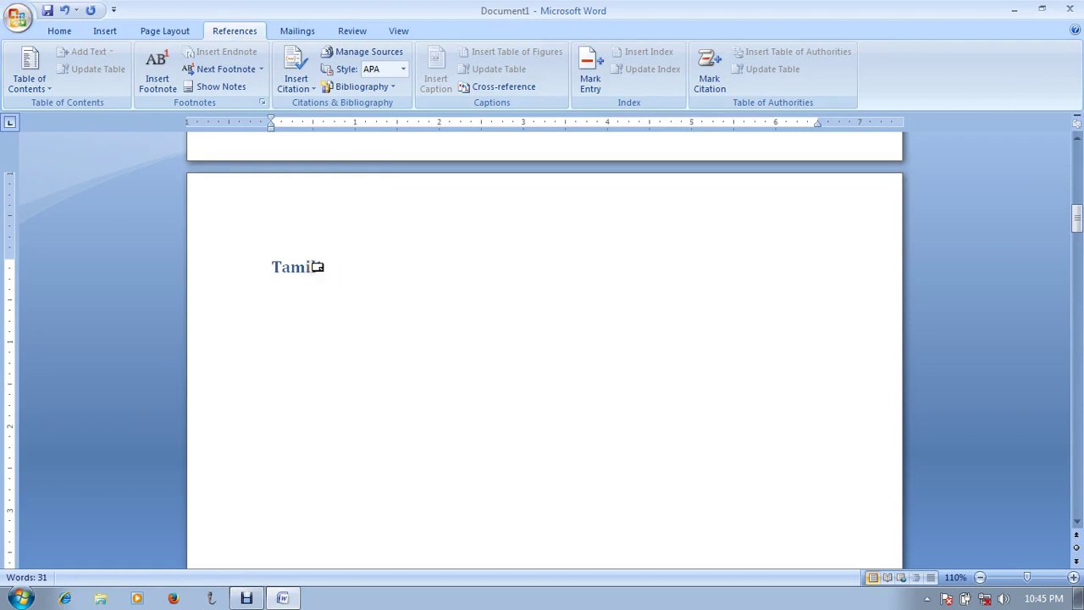
mouse_move(317, 266)
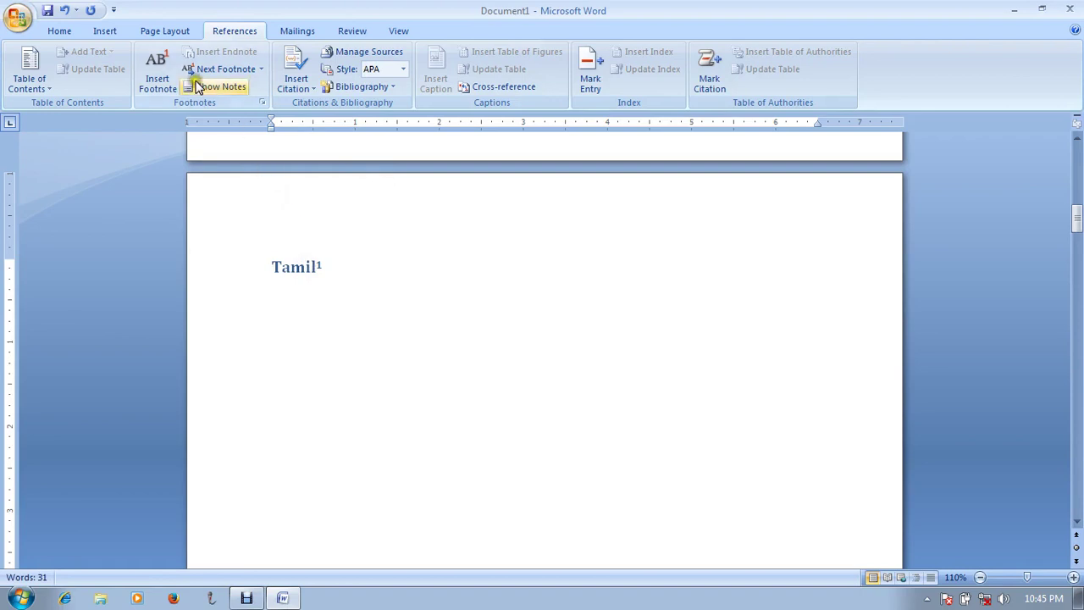
scroll(325, 460, down, 5)
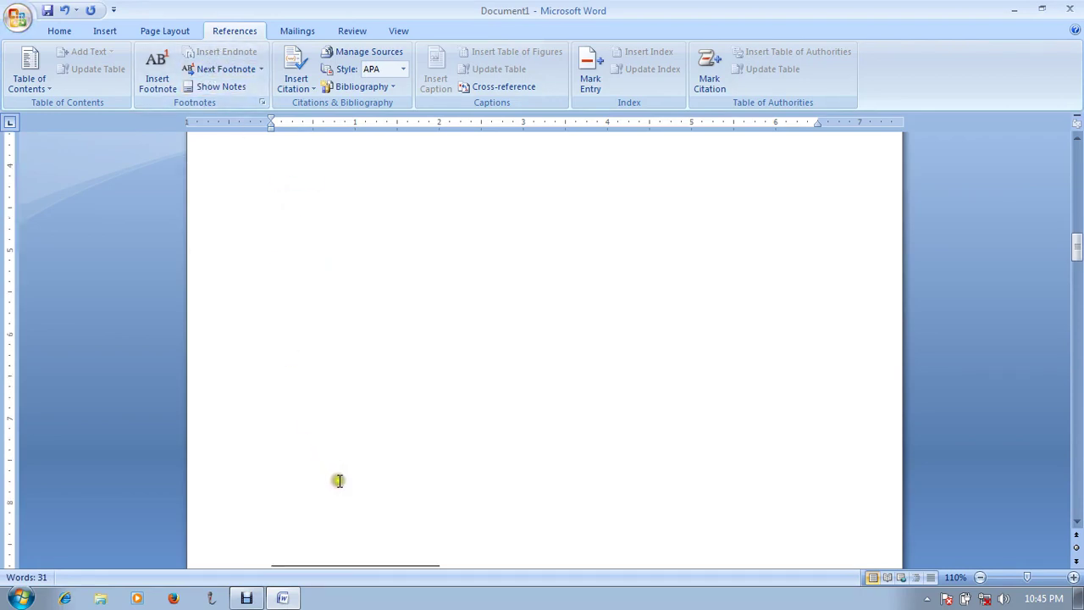
scroll(339, 480, down, 10)
- Add an endnote to the English heading reading 'It is world language'
click(346, 330)
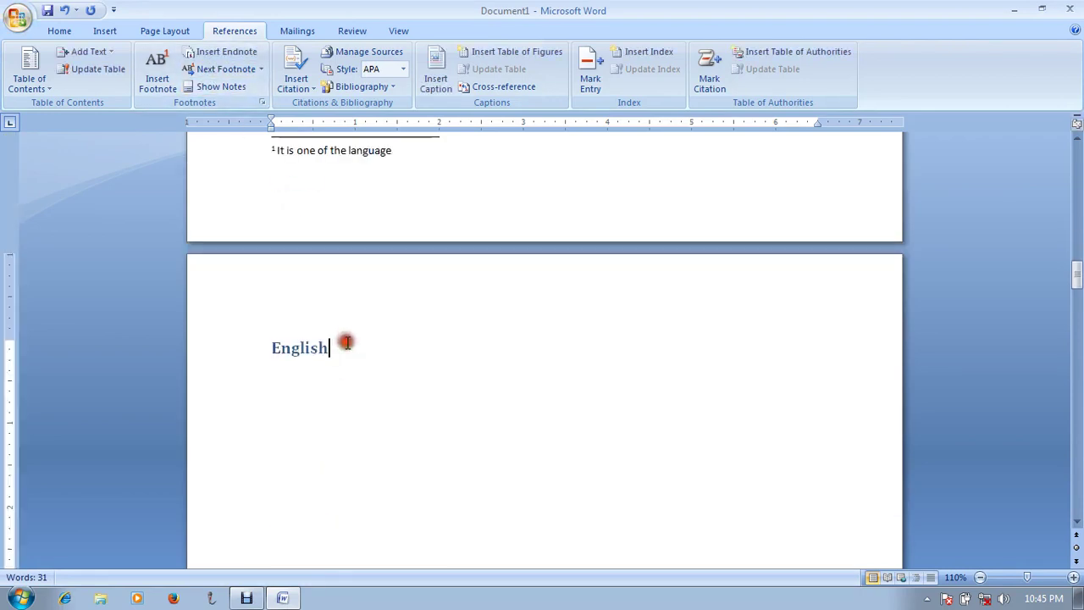
click(240, 53)
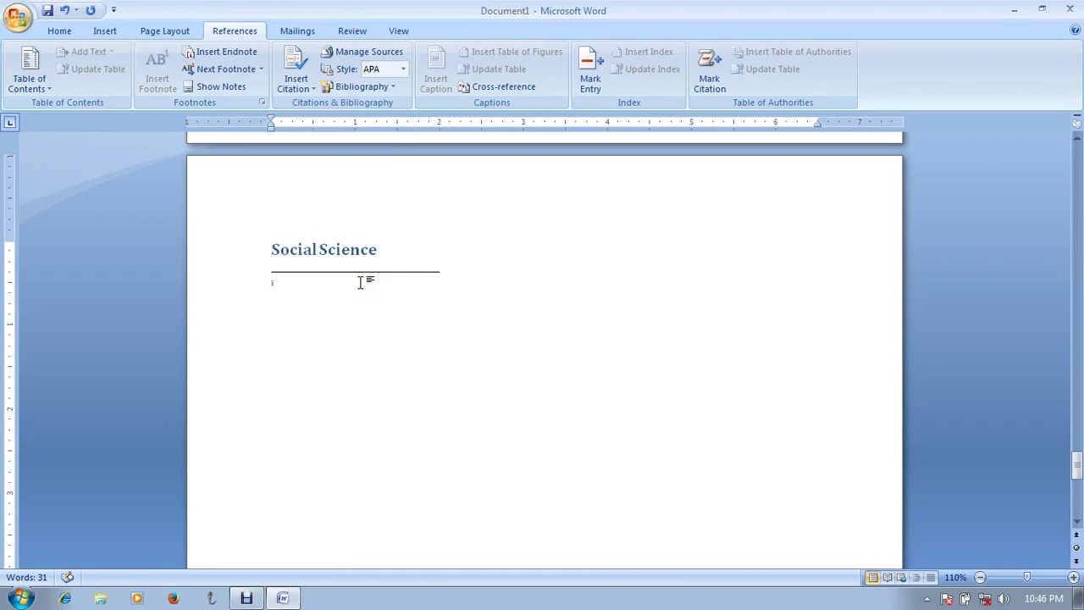
text(It is world lan)
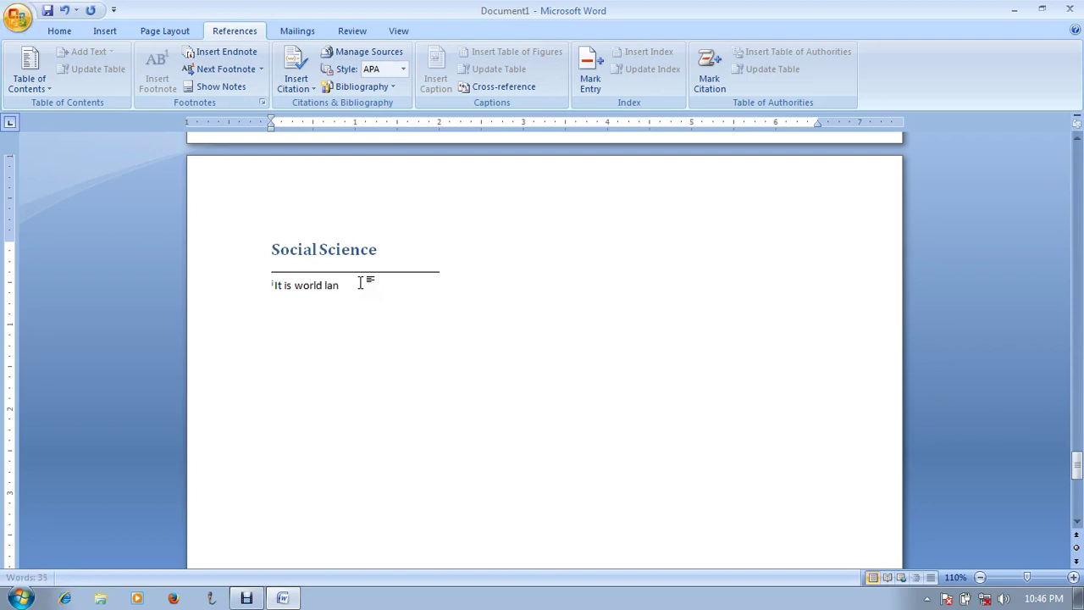
text(guage)
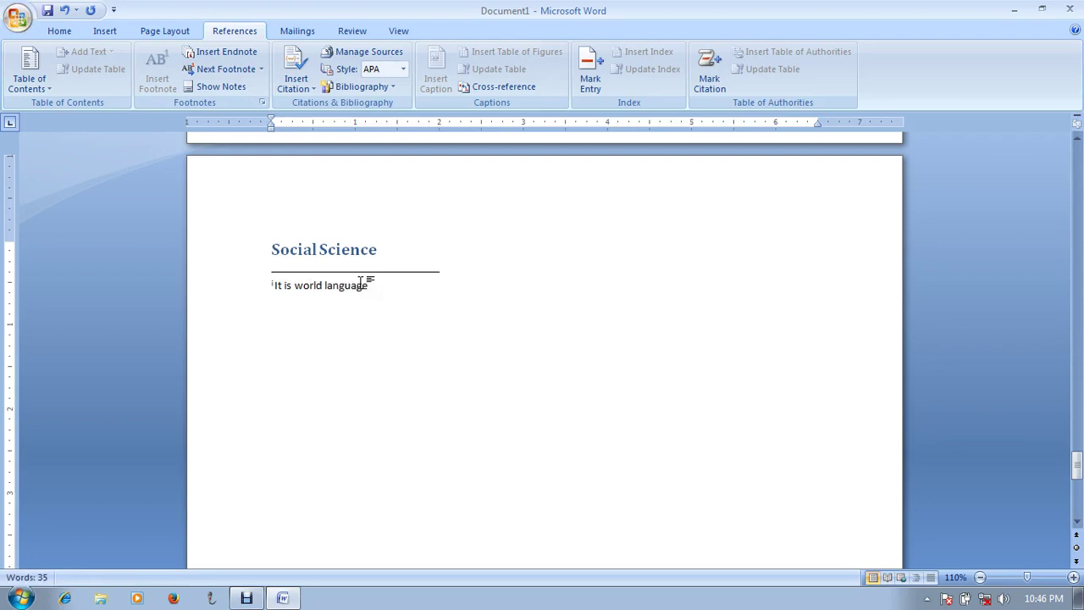
scroll(472, 465, up, 3)
scroll(473, 465, down, 3)
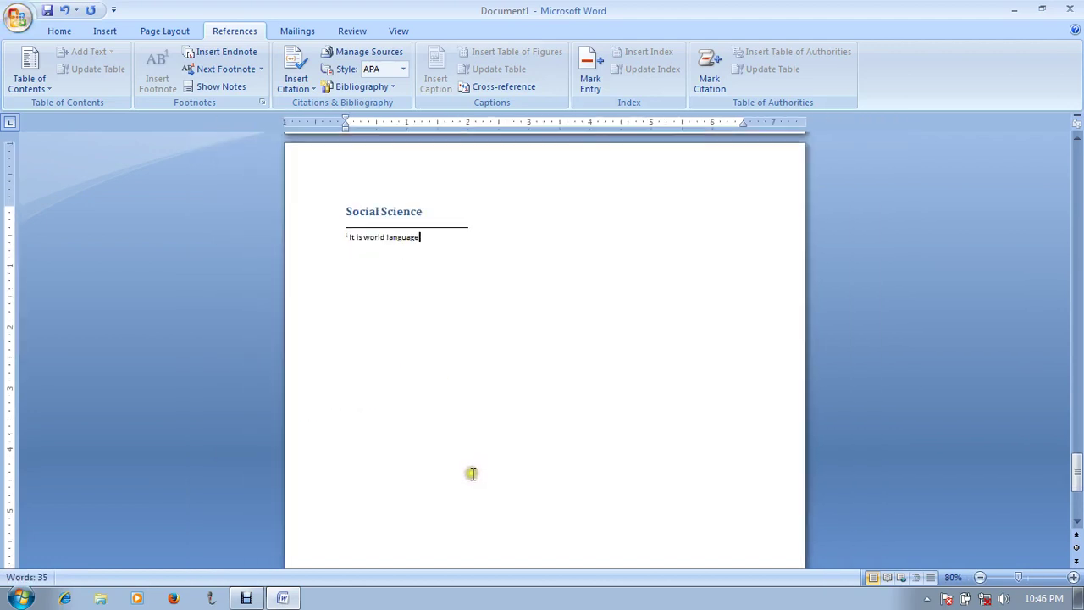
scroll(454, 445, up, 8)
scroll(455, 445, up, 20)
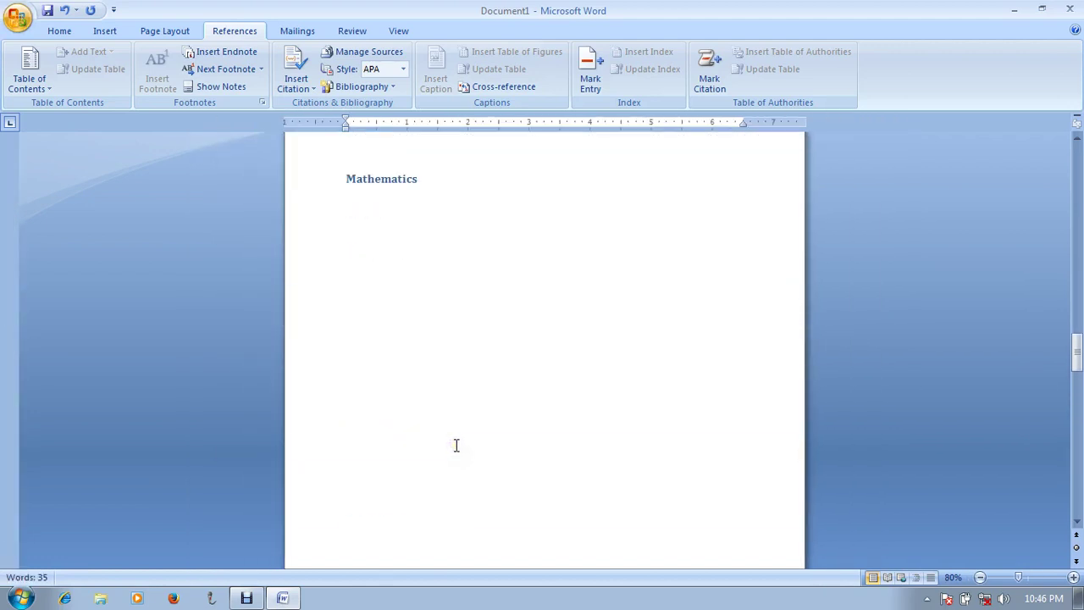
scroll(456, 445, up, 20)
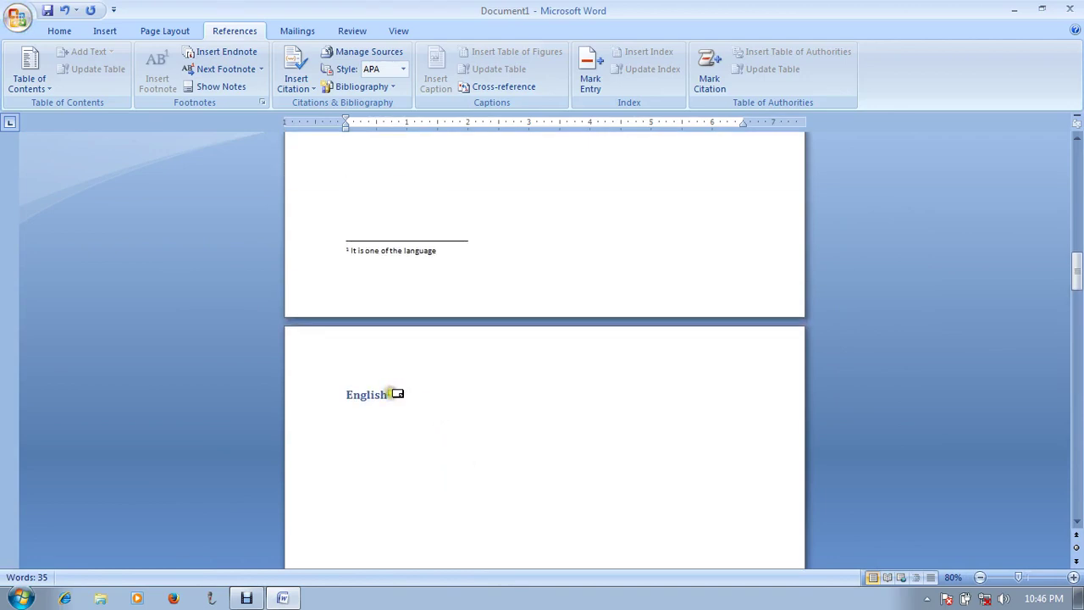
mouse_move(393, 394)
scroll(392, 394, up, 3)
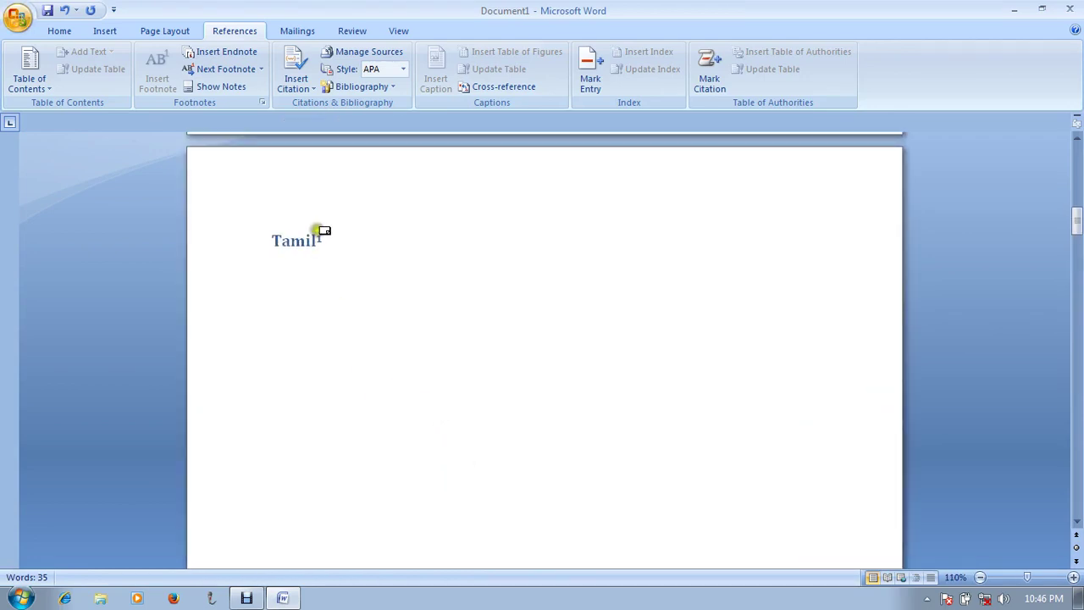
- Review footnote 1 on the Tamil page and the endnote mark on the English heading
scroll(339, 260, down, 10)
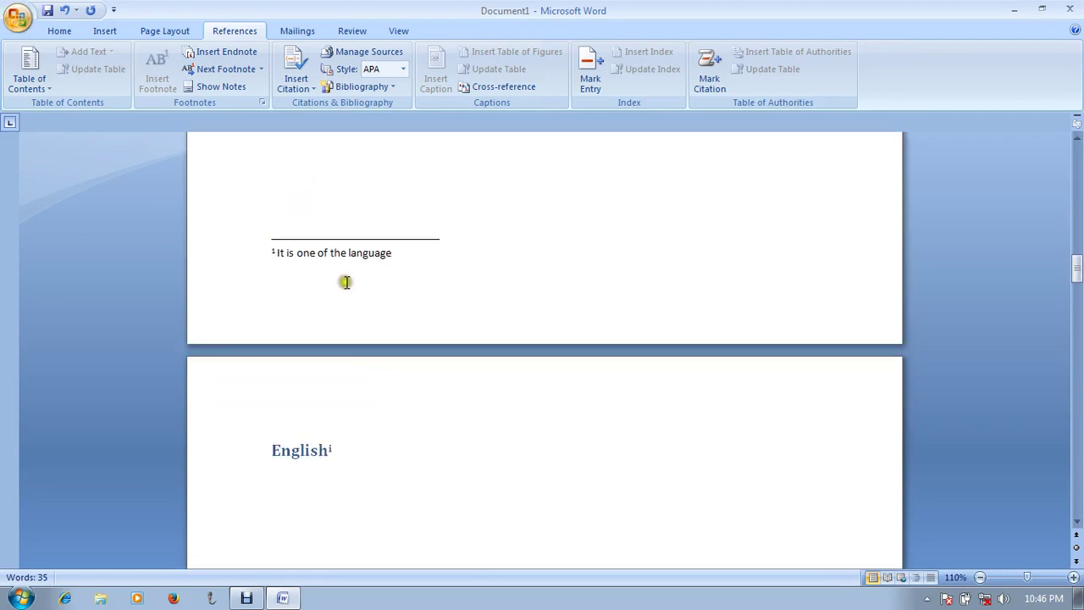
scroll(347, 285, up, 2)
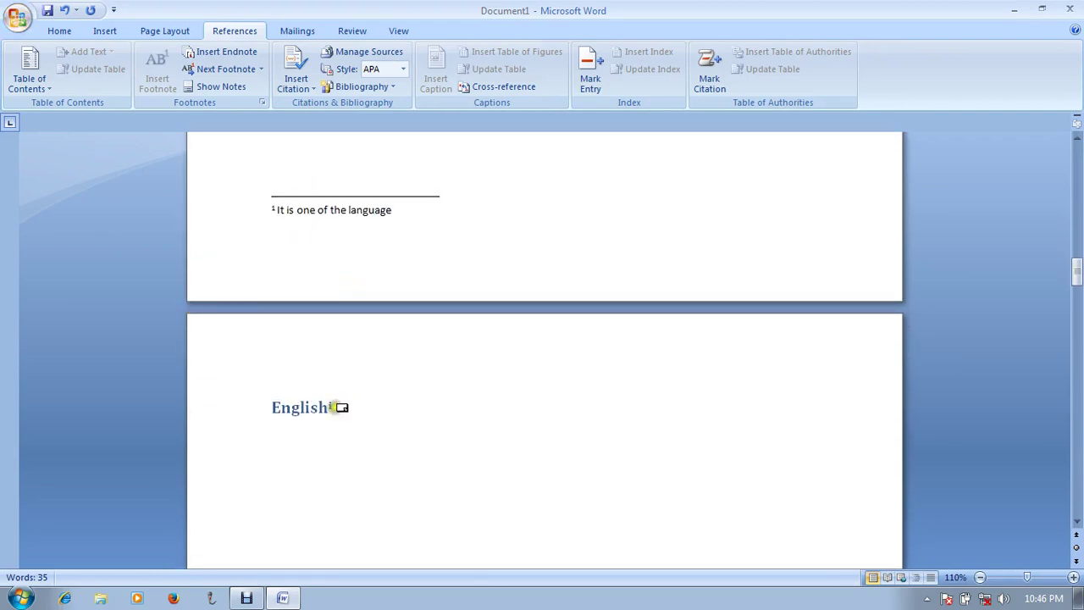
mouse_move(337, 400)
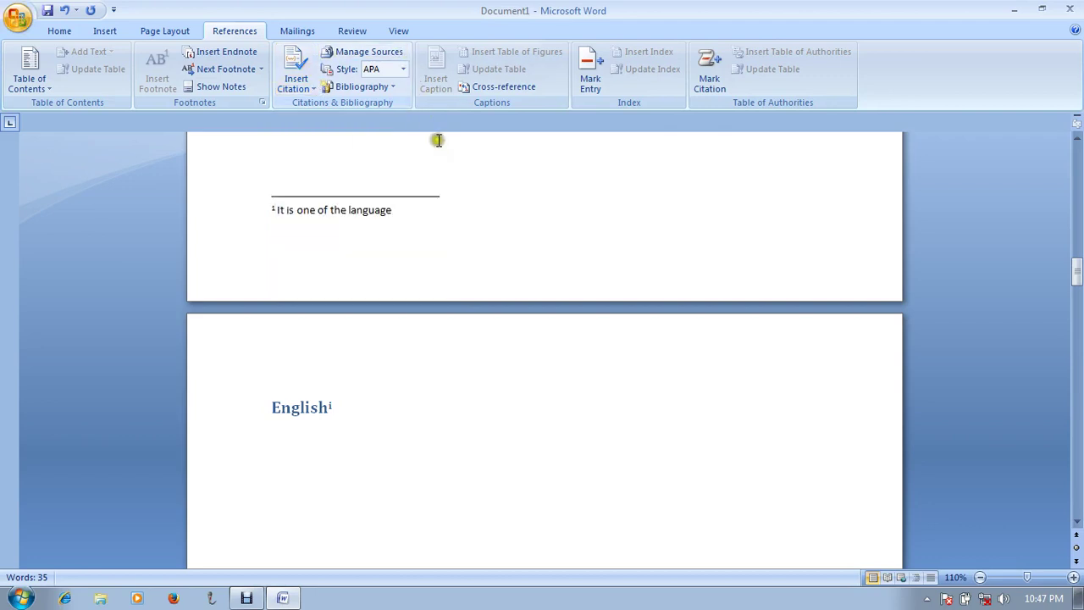
- Start a new book citation source after Social Science and enter the author's name
click(458, 198)
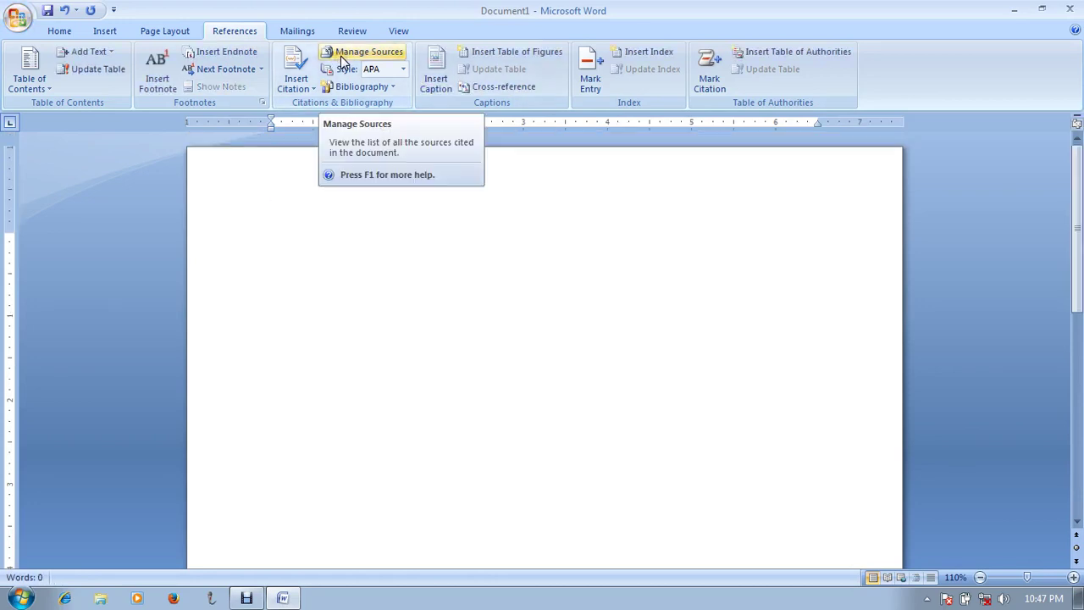
click(299, 84)
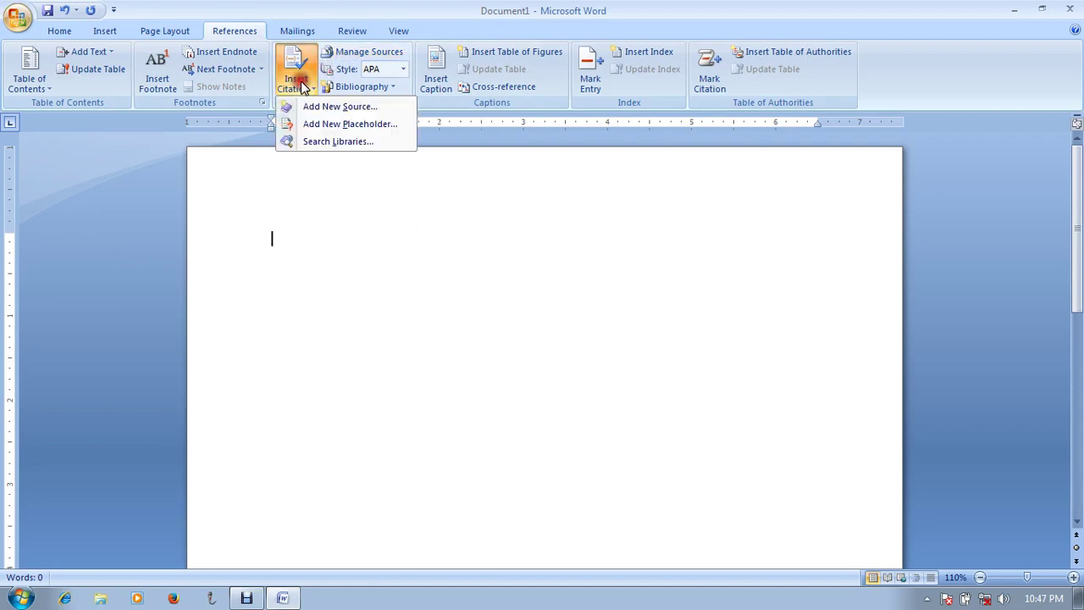
click(313, 108)
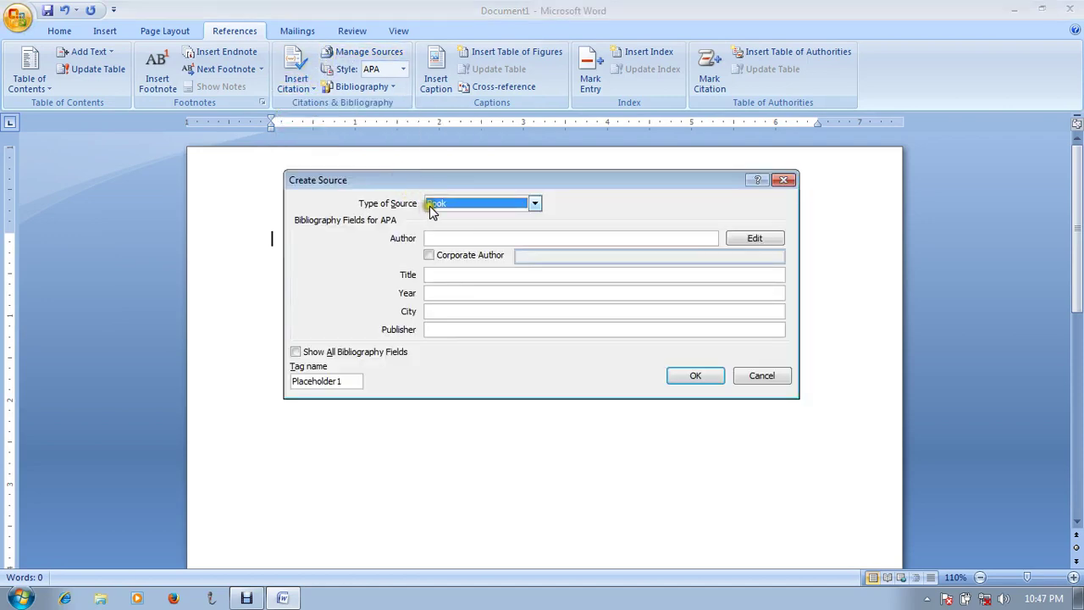
click(432, 238)
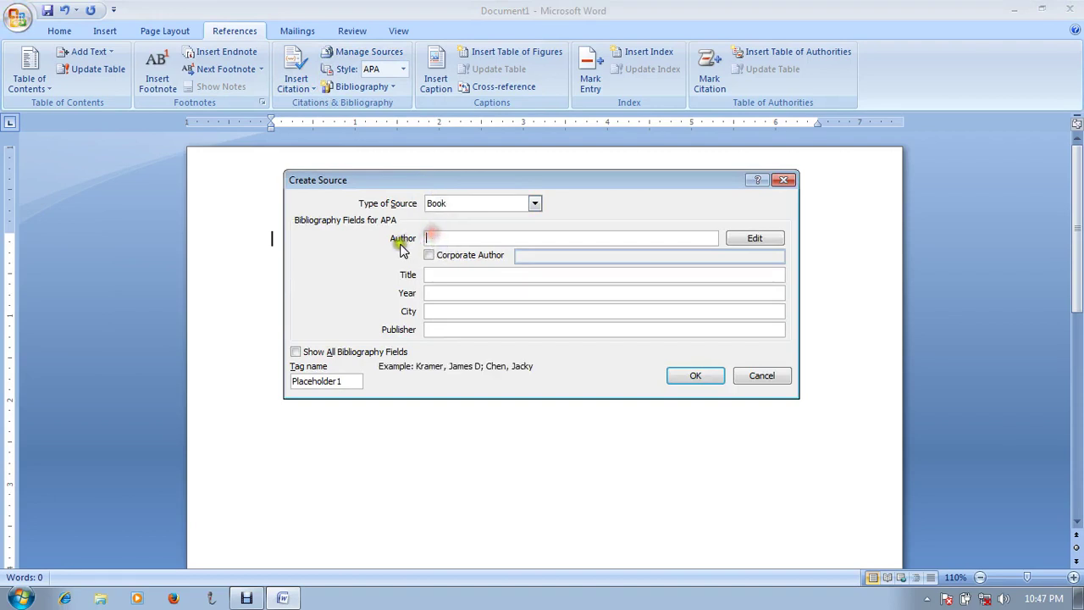
text(Kath)
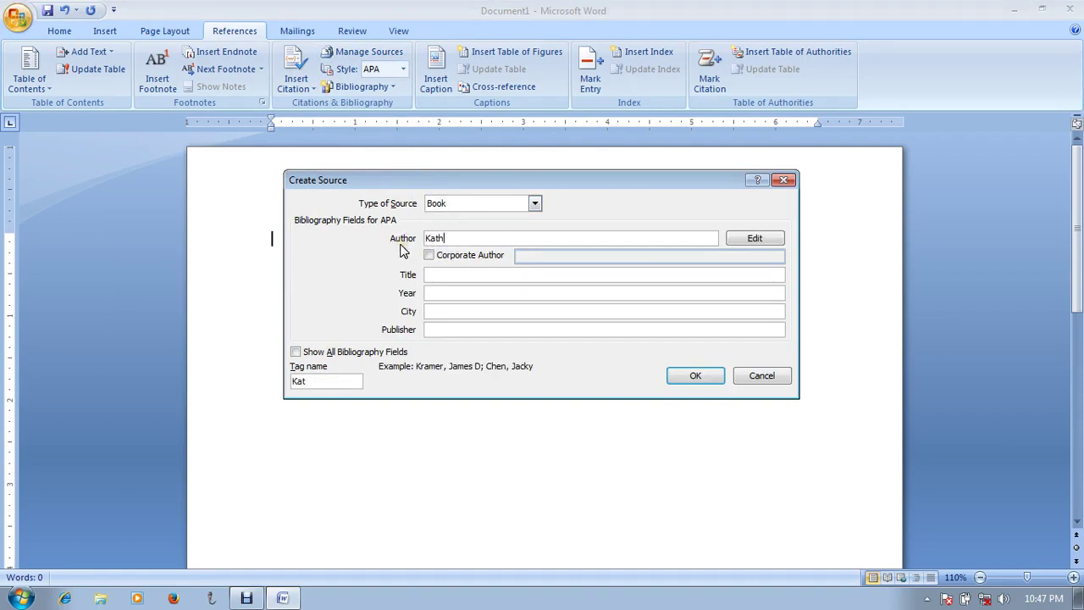
text(iravan)
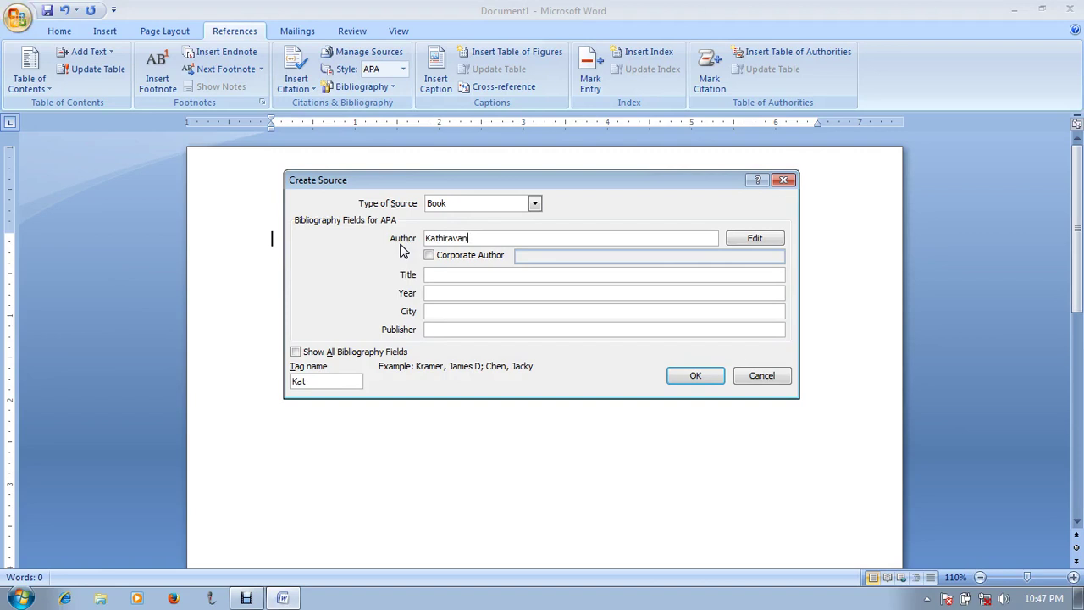
- Enter the title 'How to make agricultue in bright?' and year 2014
click(448, 274)
text(H)
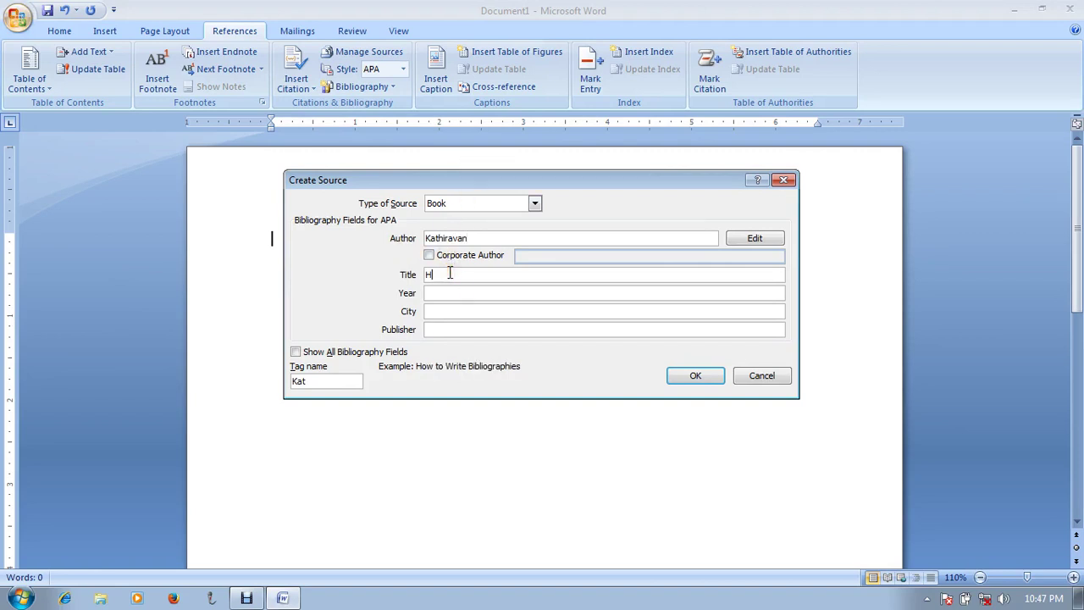
text(ow to make agricult)
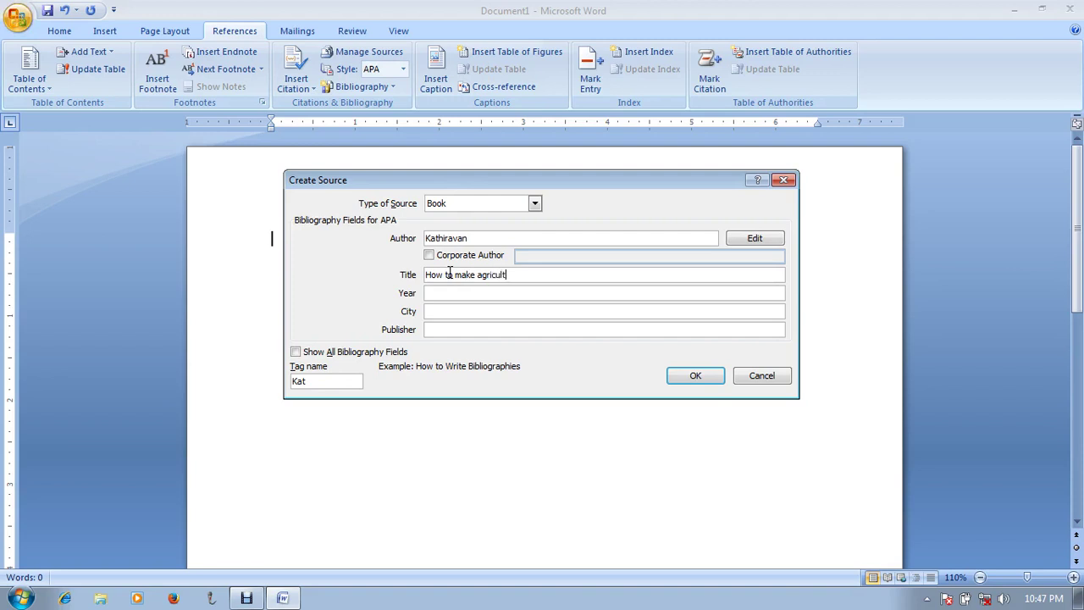
text(ue)
text(in bright?)
click(436, 293)
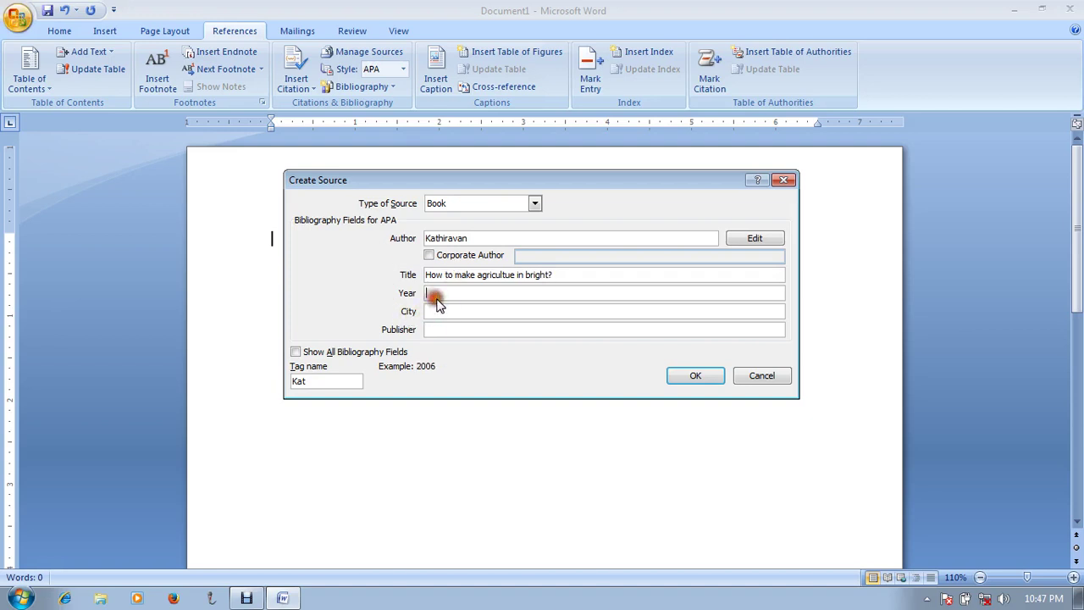
text(2014)
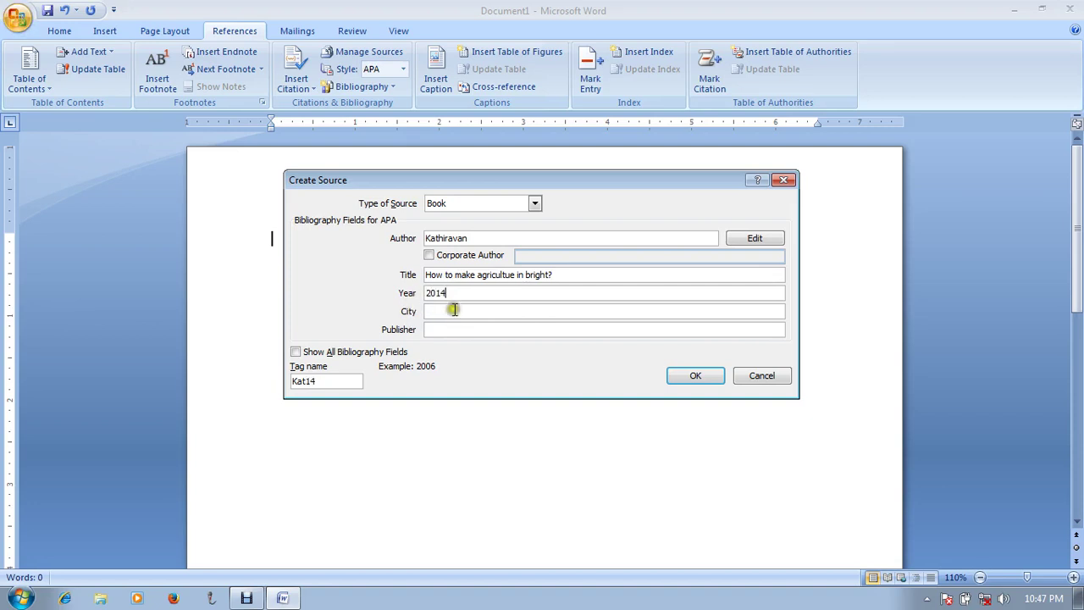
- Set the city to Chennai and enter the publisher name, correcting its typo
click(448, 310)
text(C)
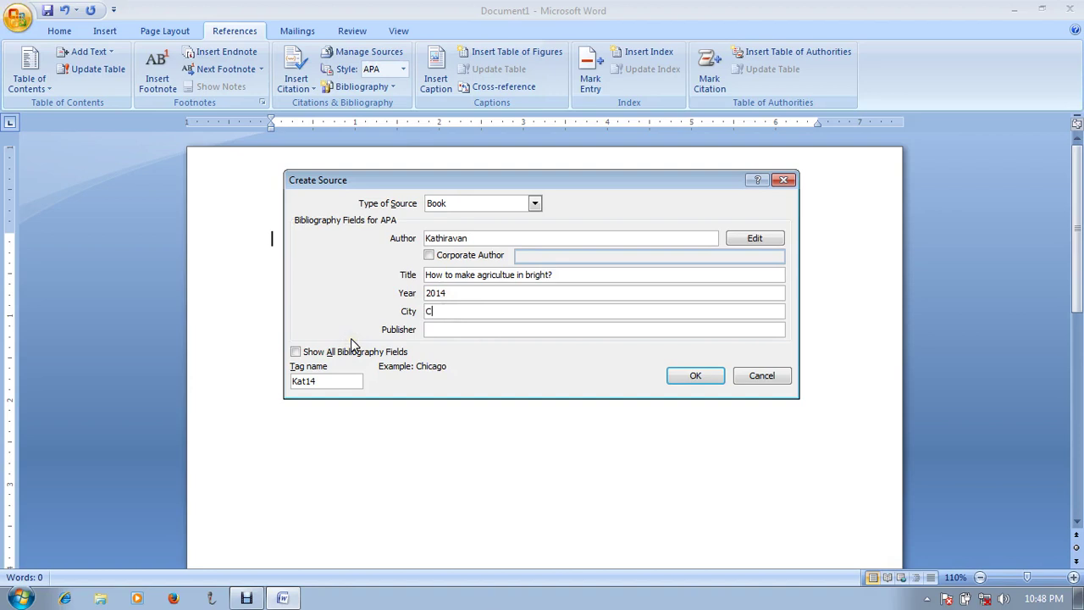
text(hennai)
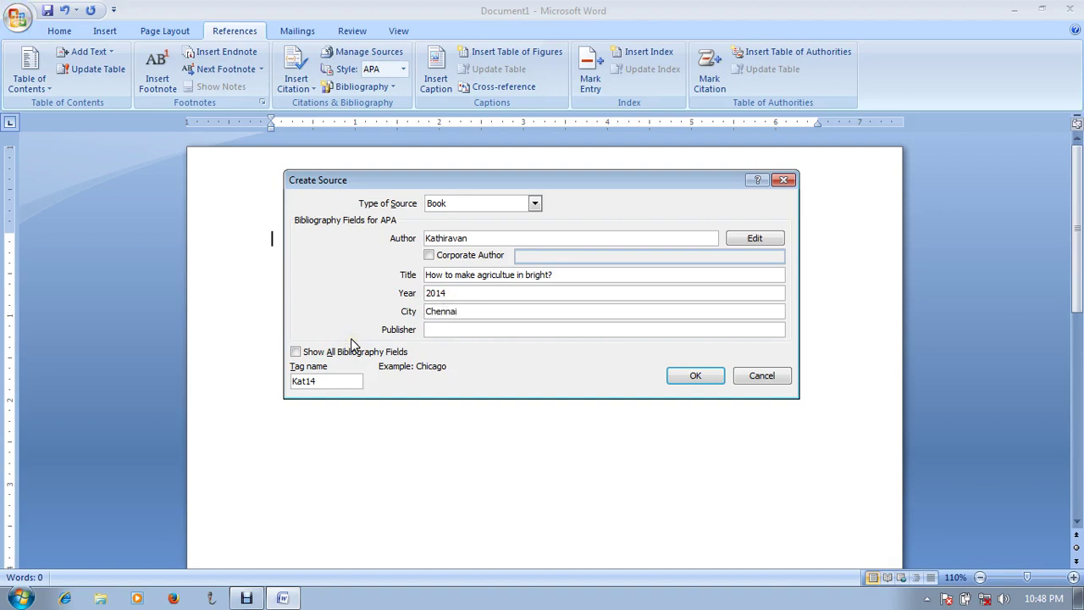
click(497, 330)
text(K)
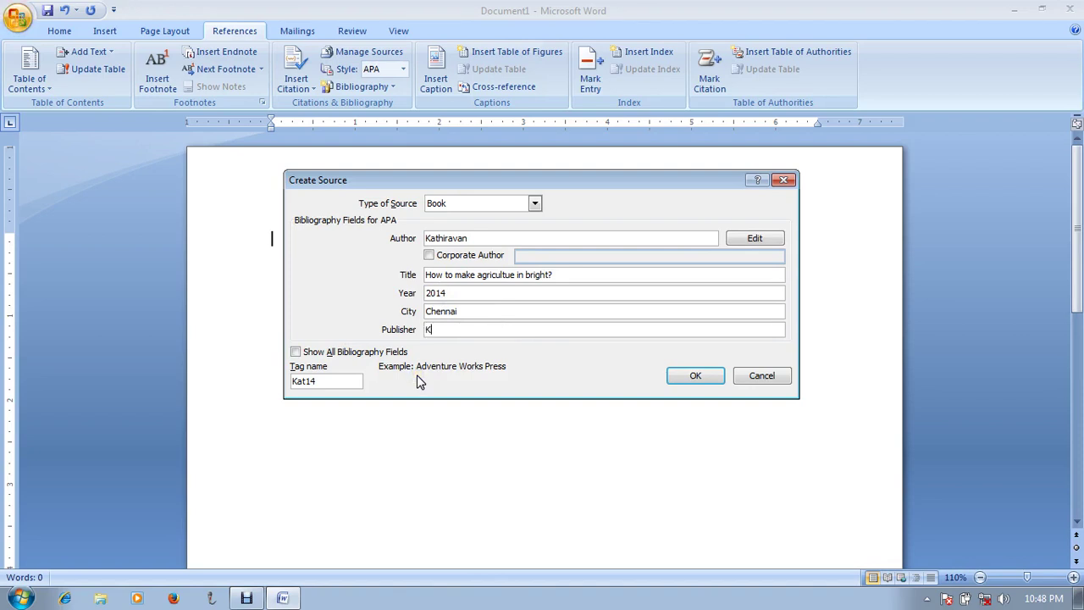
text(athir Publicati)
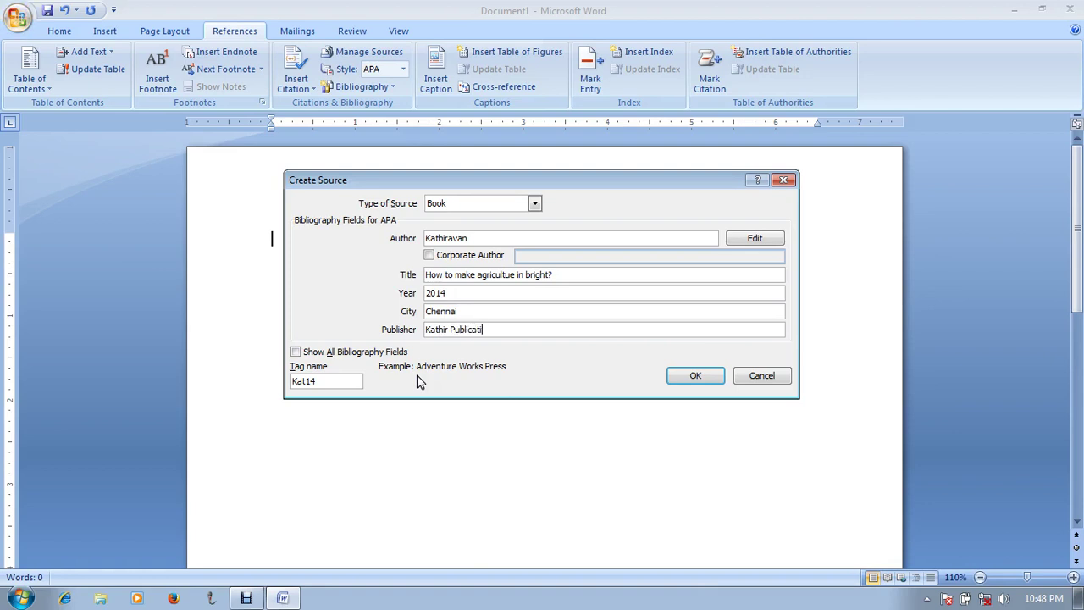
text(on)
key(BackSpace)
text(mn)
key(BackSpace)
key(BackSpace)
- Save the 2014 book source with its citation and review it in Manage Sources
text(n)
click(688, 375)
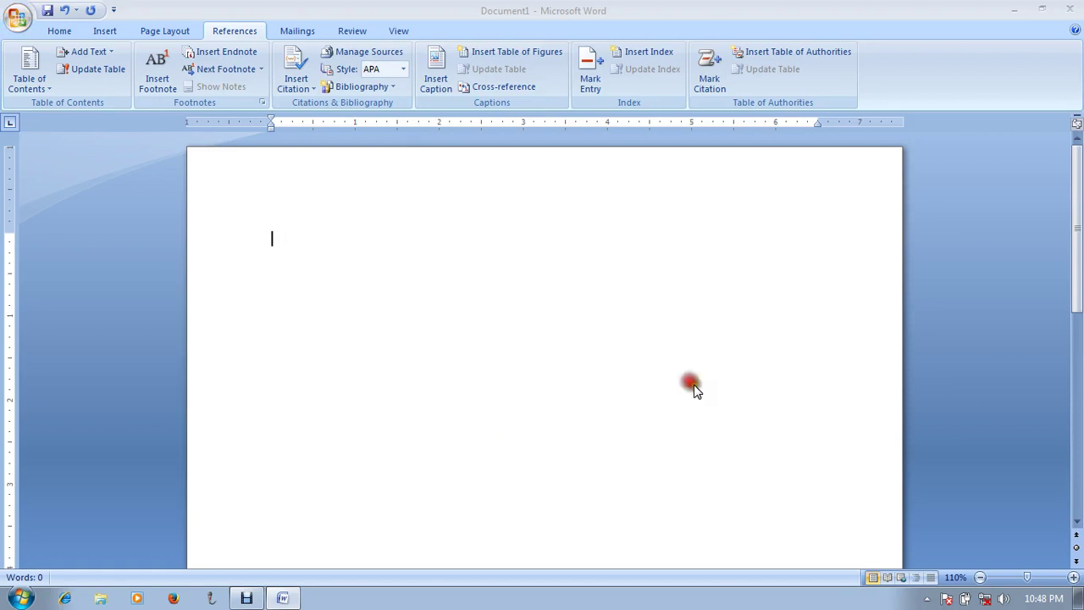
click(378, 49)
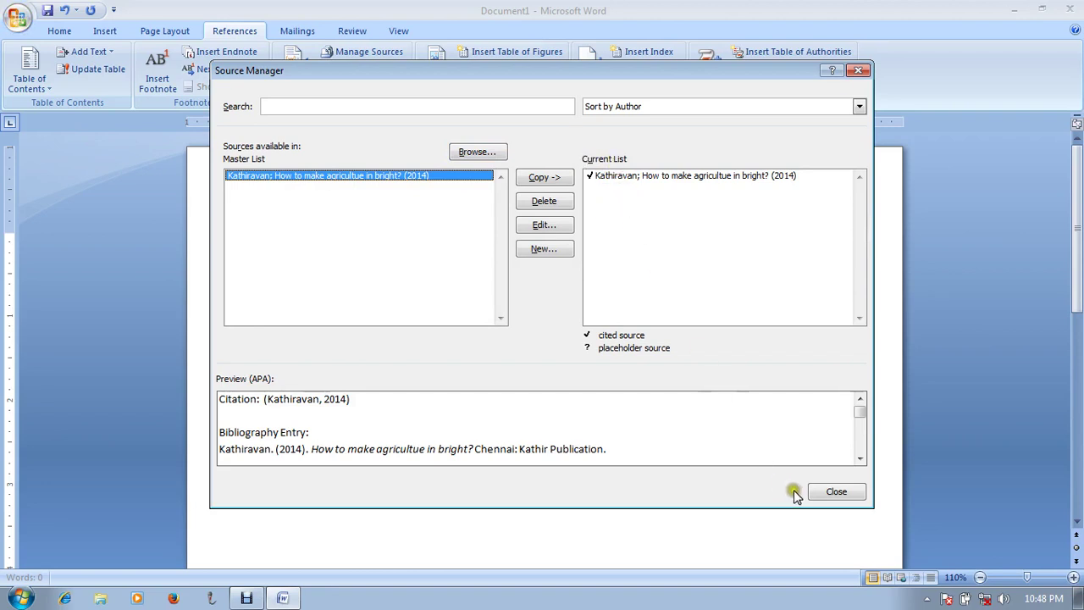
click(836, 493)
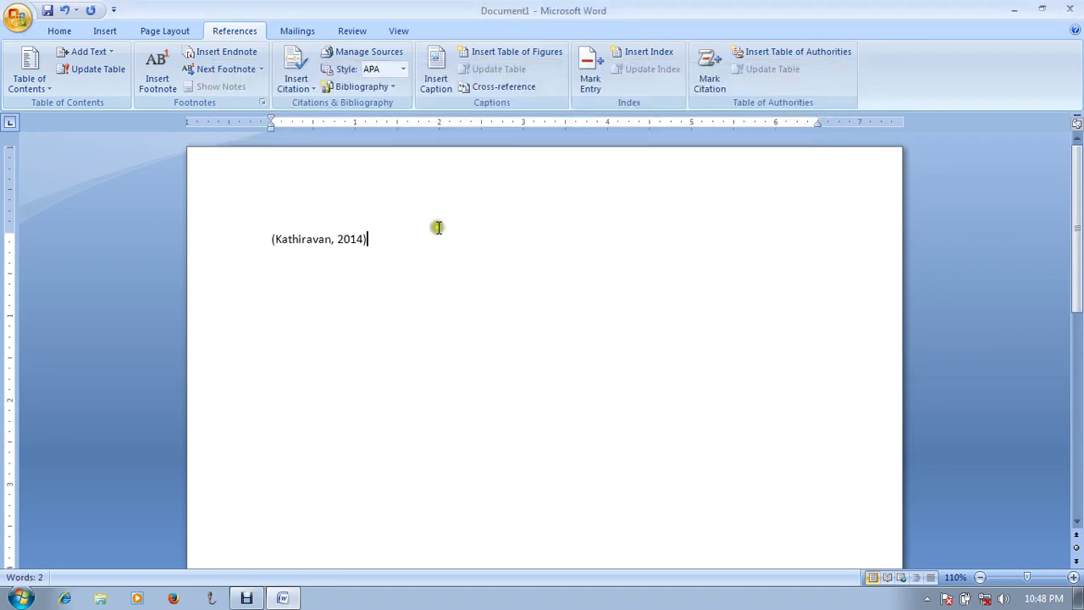
- Place the caret on the empty line below the citation
click(14, 245)
key(Delete)
click(13, 310)
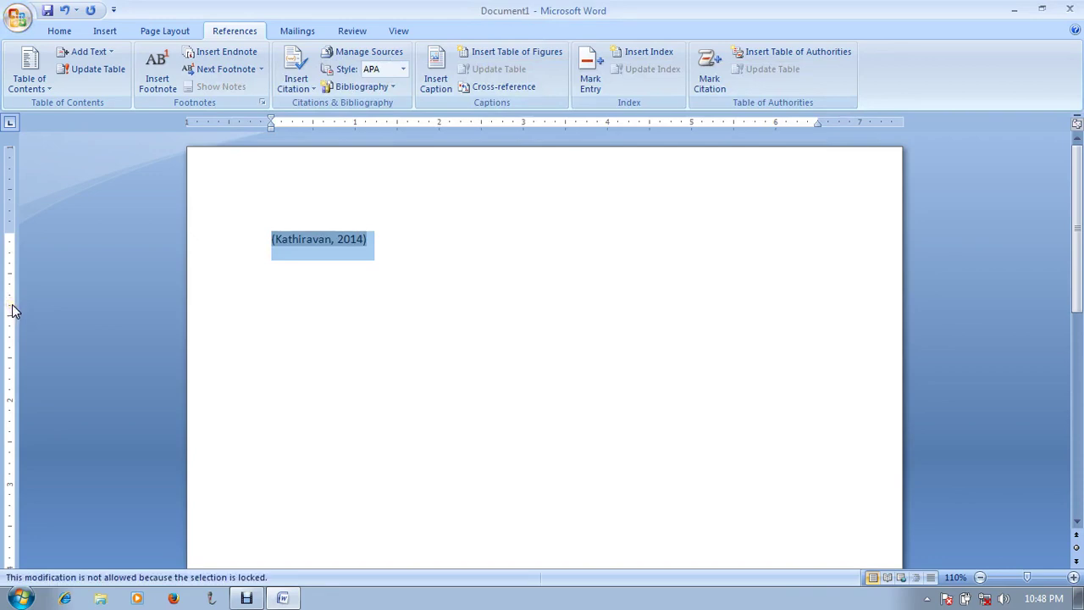
click(384, 92)
click(661, 261)
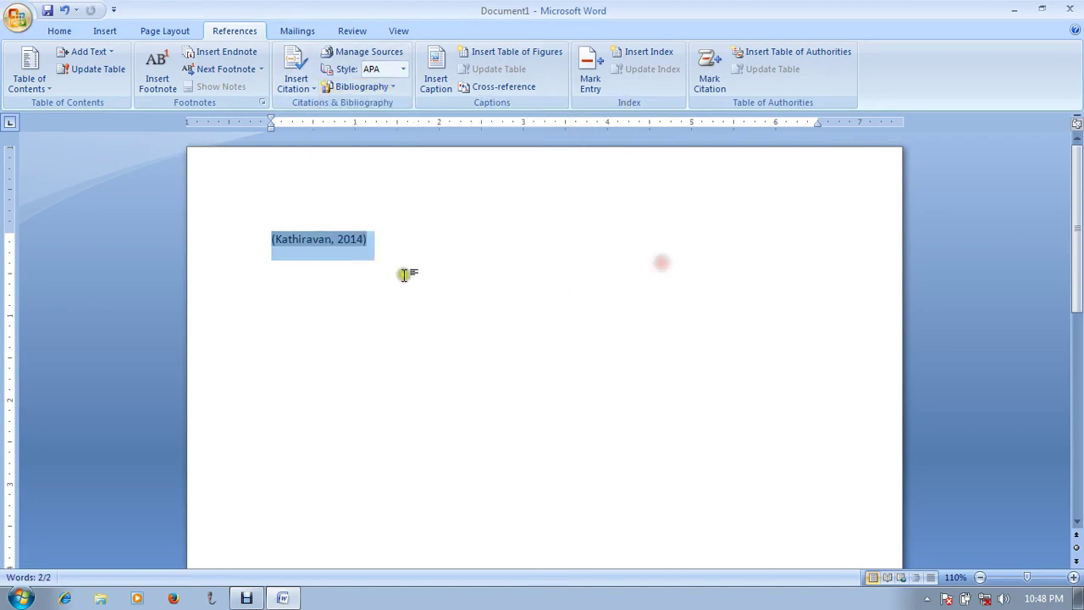
click(411, 257)
click(361, 296)
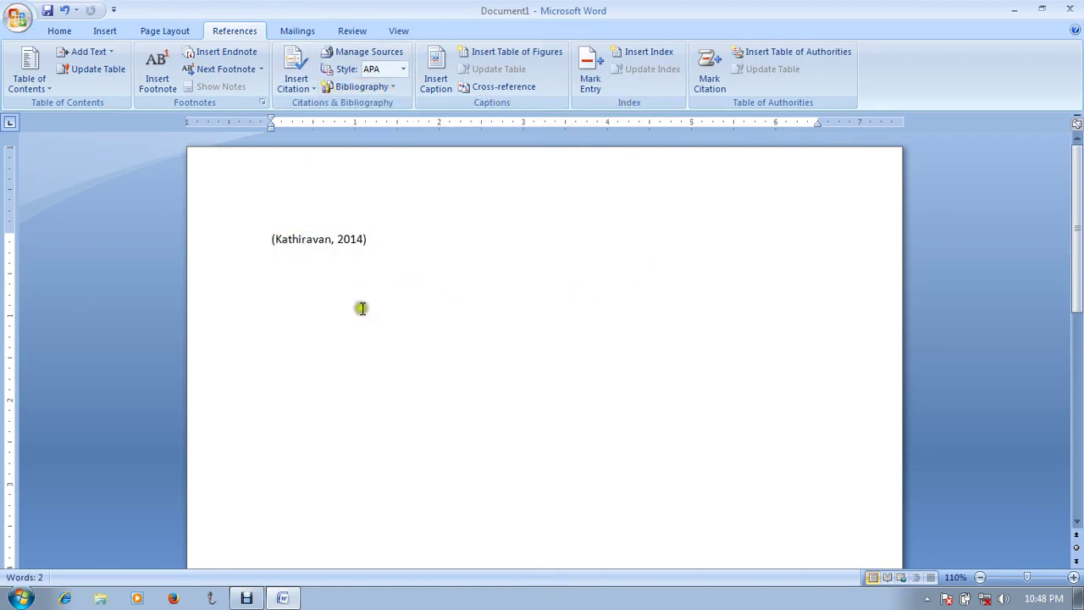
- Insert a Bibliography below the citation listing the agriculture book entry
click(360, 87)
click(382, 174)
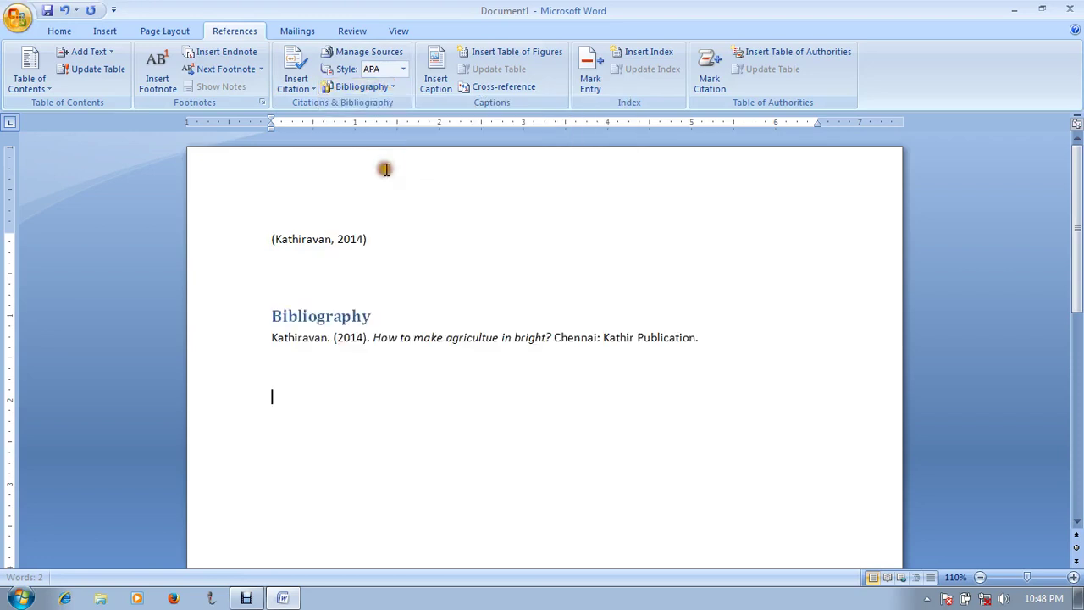
click(244, 427)
- Clear the whole document, removing the citation and bibliography
key(ctrl+a)
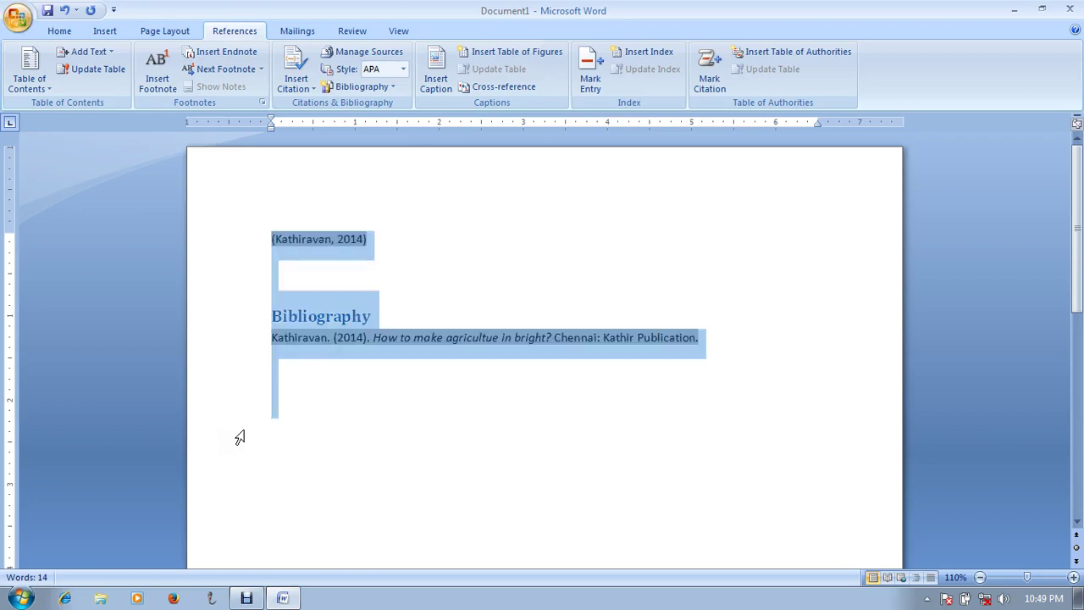
key(Delete)
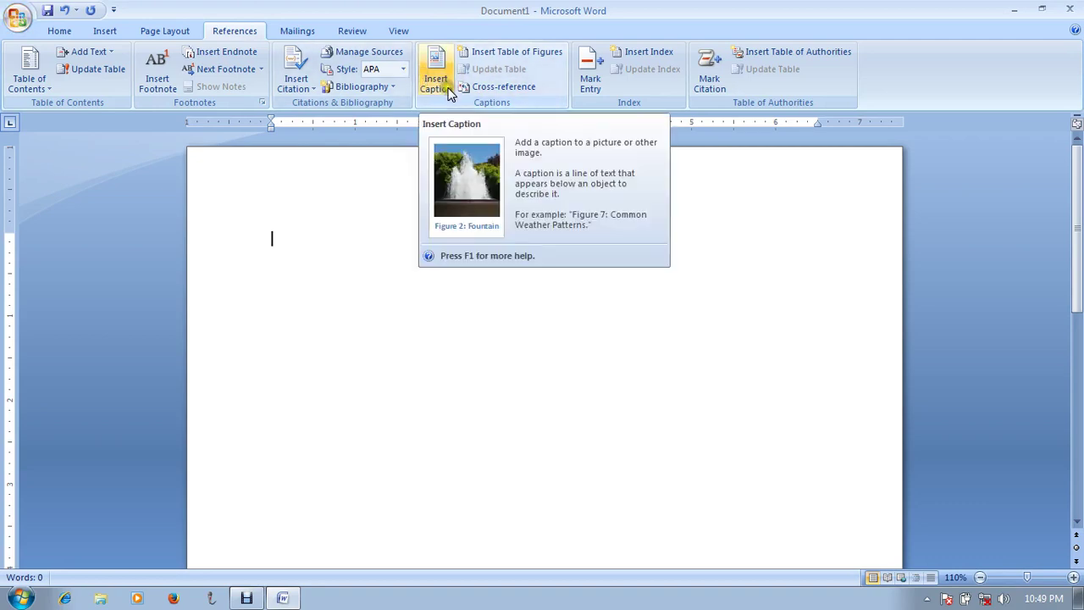
click(375, 256)
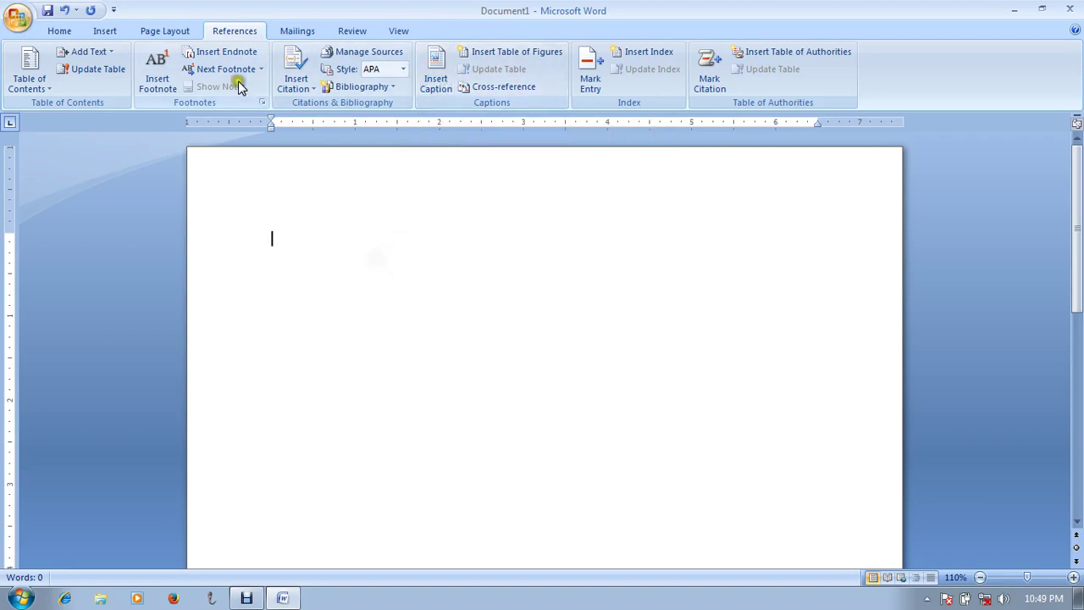
- Insert two empty 4-column, 3-row tables, one below the other
click(99, 33)
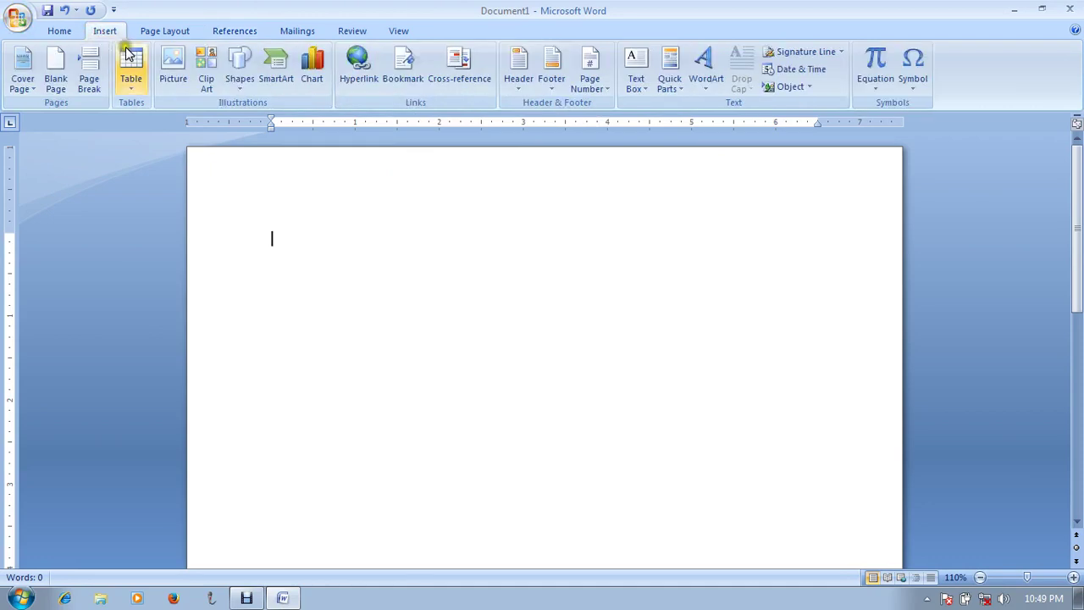
click(131, 80)
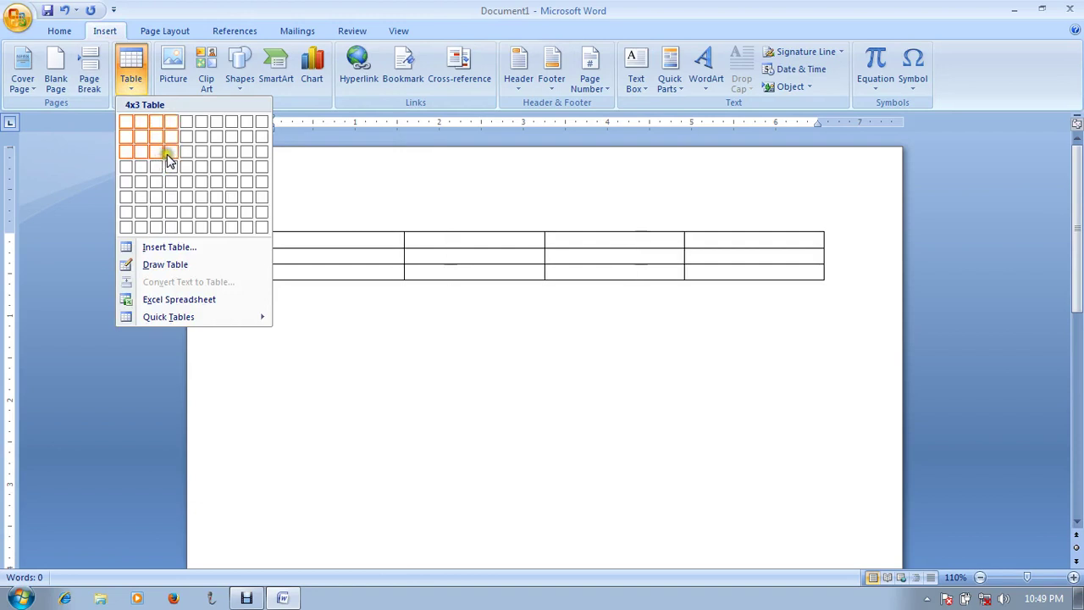
click(170, 154)
click(344, 293)
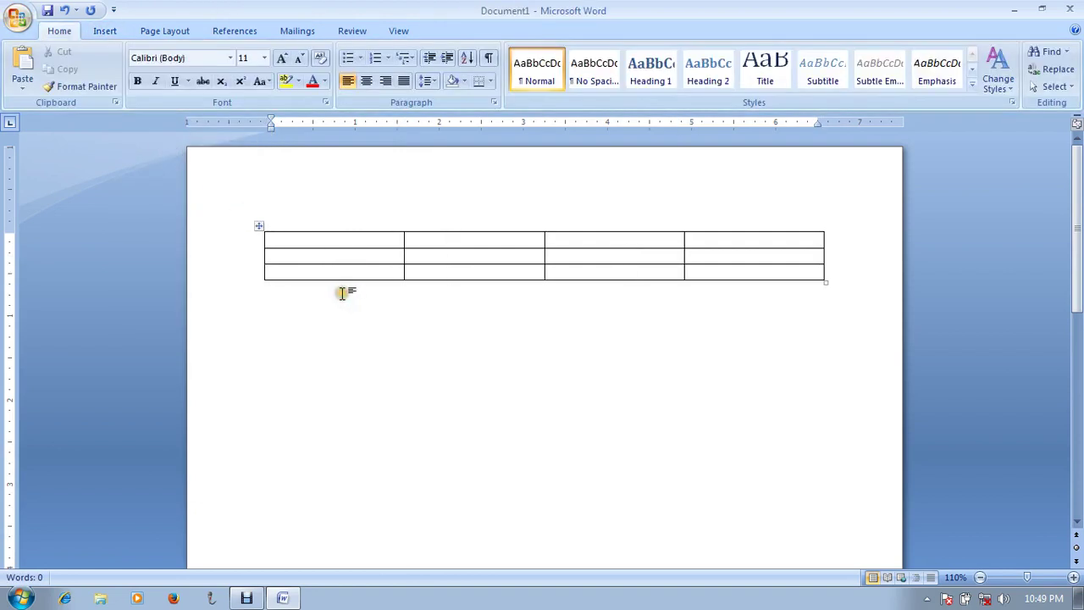
click(100, 32)
click(132, 85)
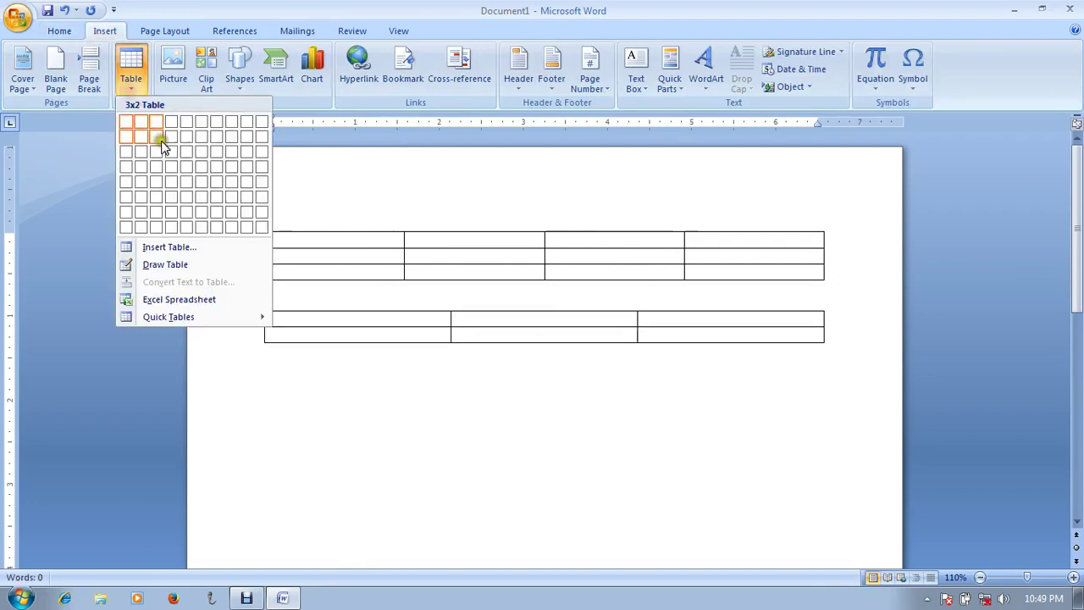
click(169, 156)
click(362, 404)
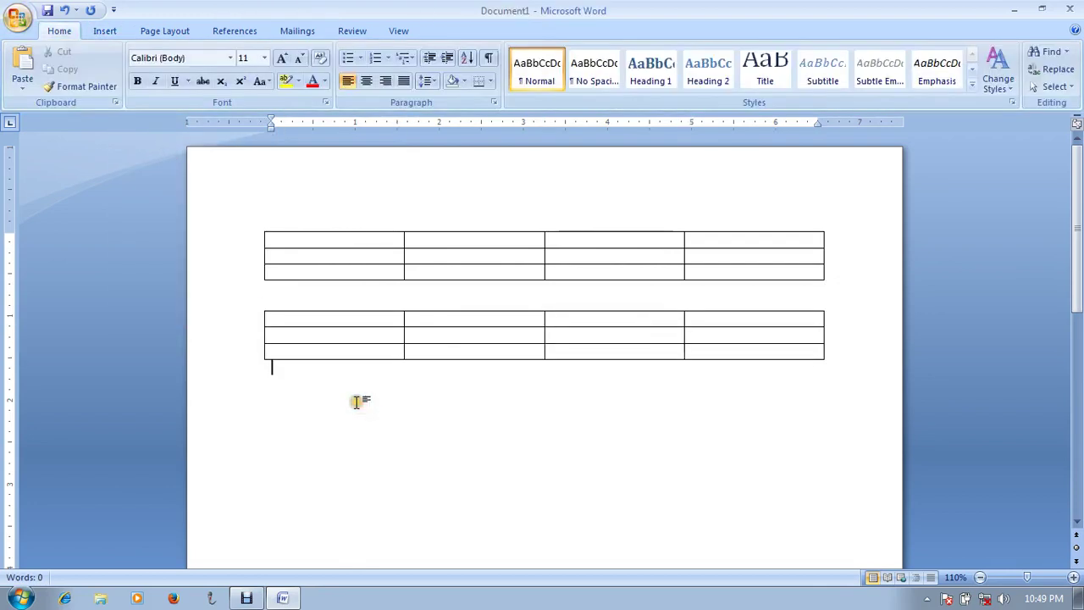
- Insert the Chrysanthemum and Desert pictures from the Sample Pictures folder
click(108, 32)
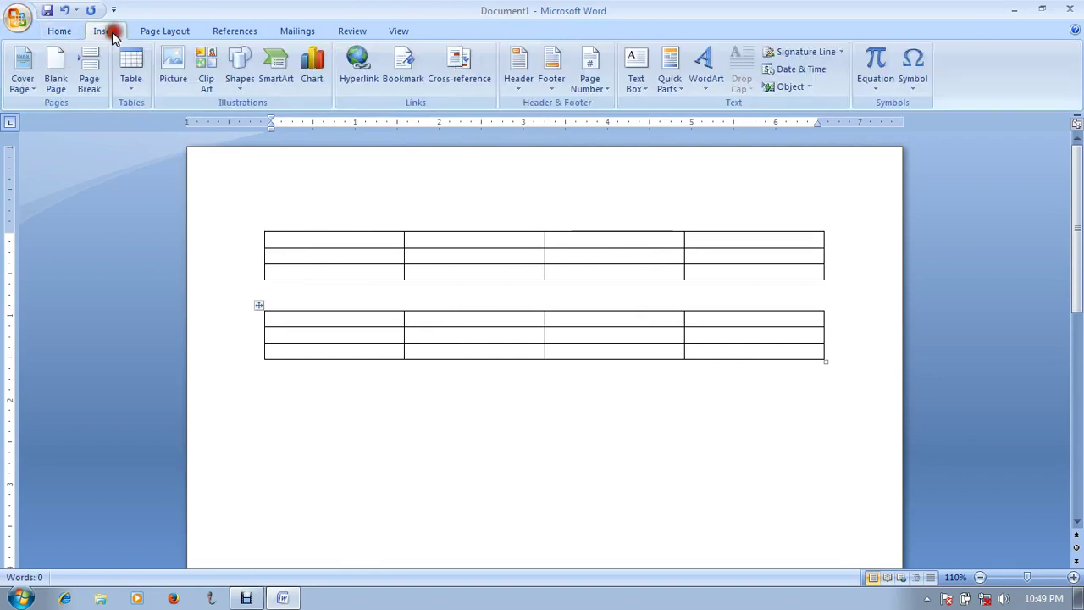
click(175, 69)
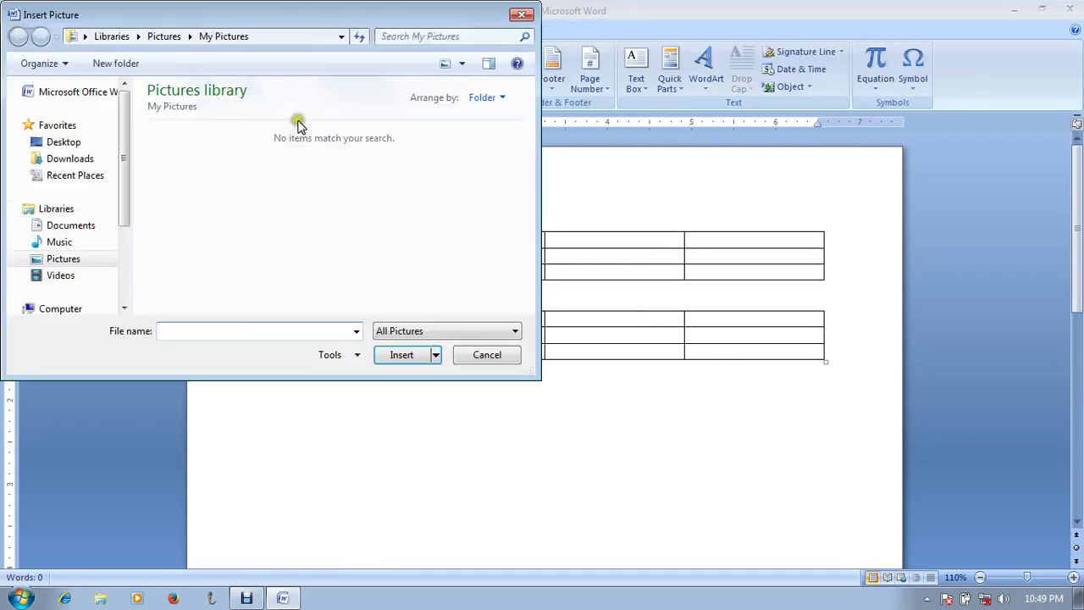
click(68, 259)
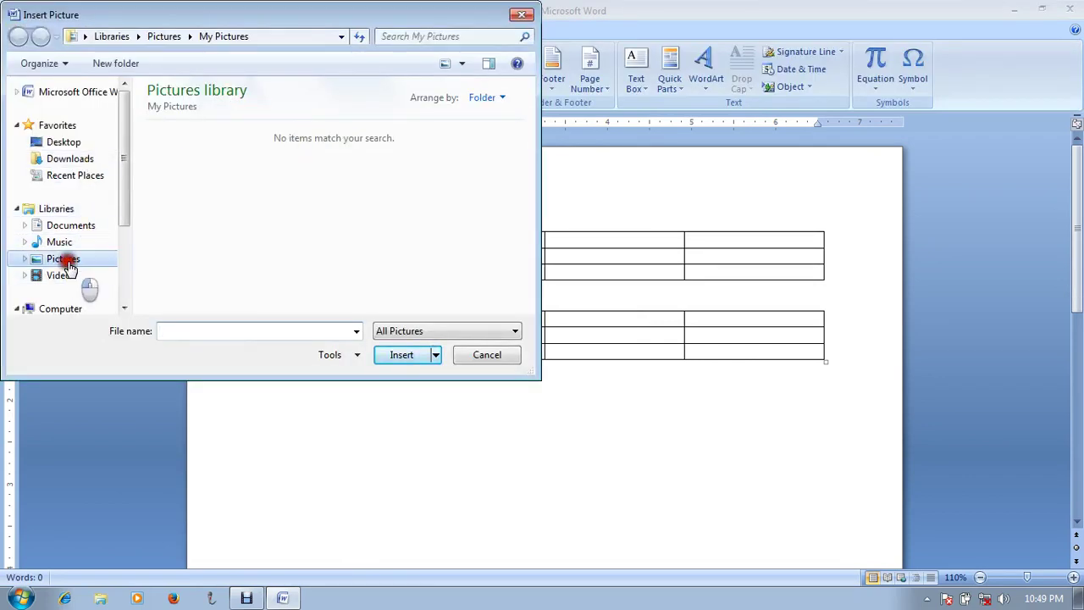
click(203, 150)
double_click(203, 150)
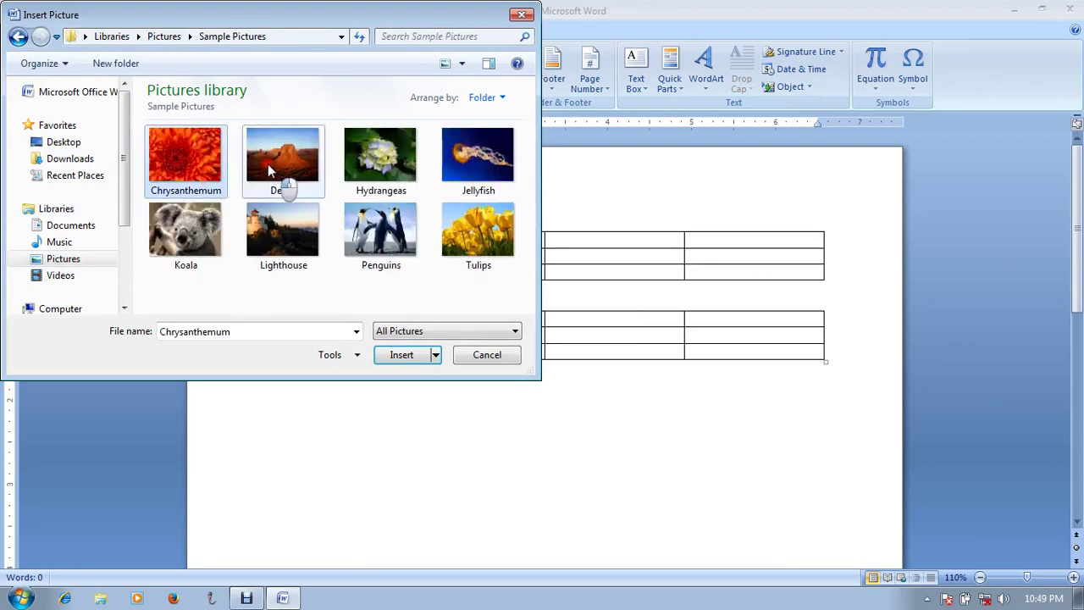
ctrl+click(283, 182)
click(401, 354)
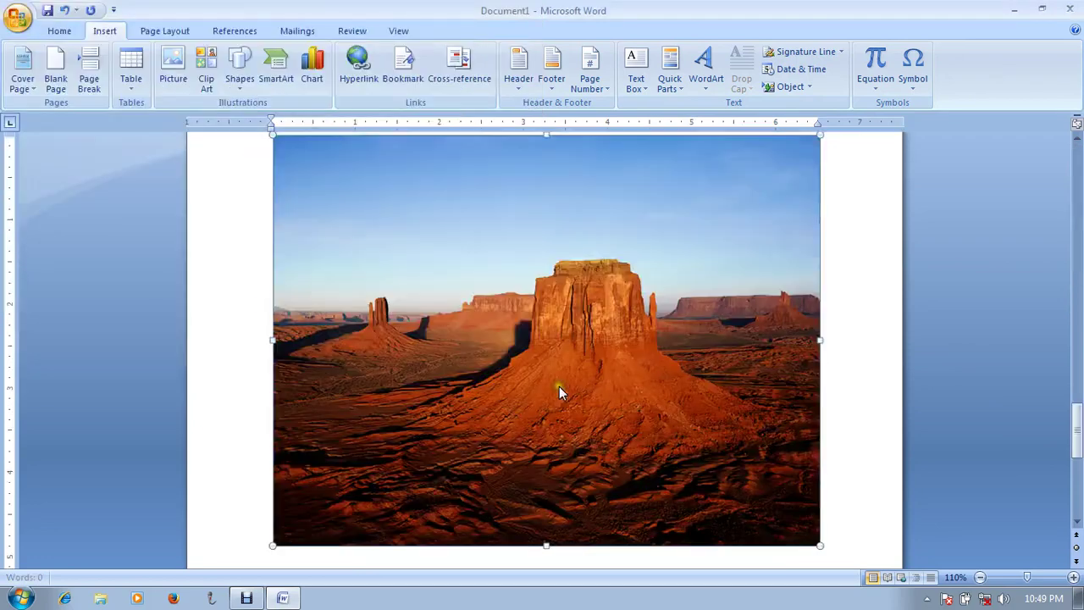
- Shrink the chrysanthemum and desert pictures to a smaller size
scroll(546, 389, up, 8)
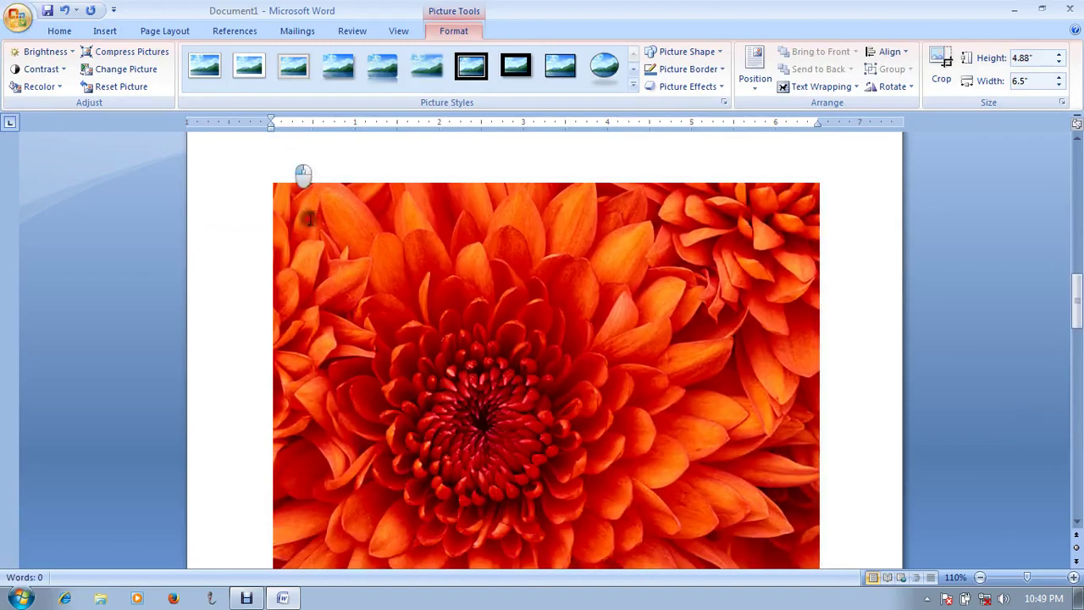
click(310, 222)
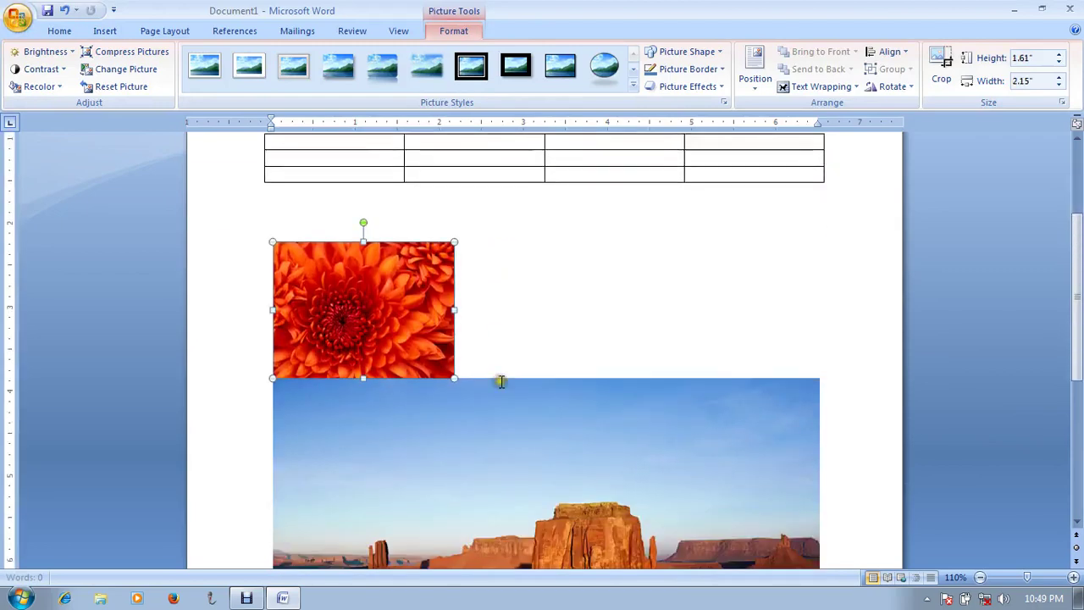
click(496, 386)
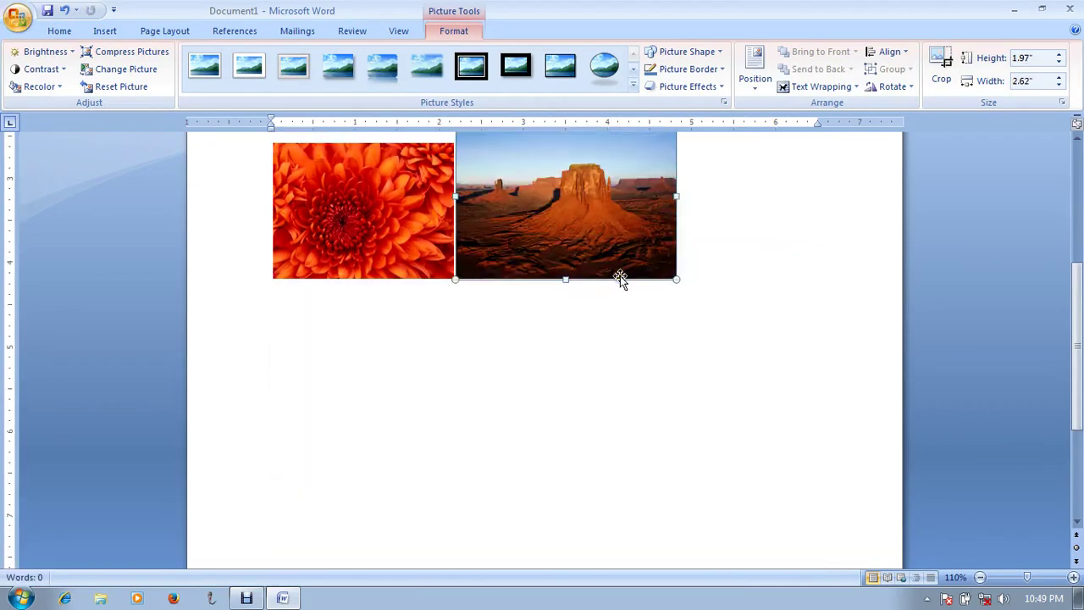
- Move the desert picture onto its own line below the flower
key(Left)
text(\\)
key(BackSpace)
key(BackSpace)
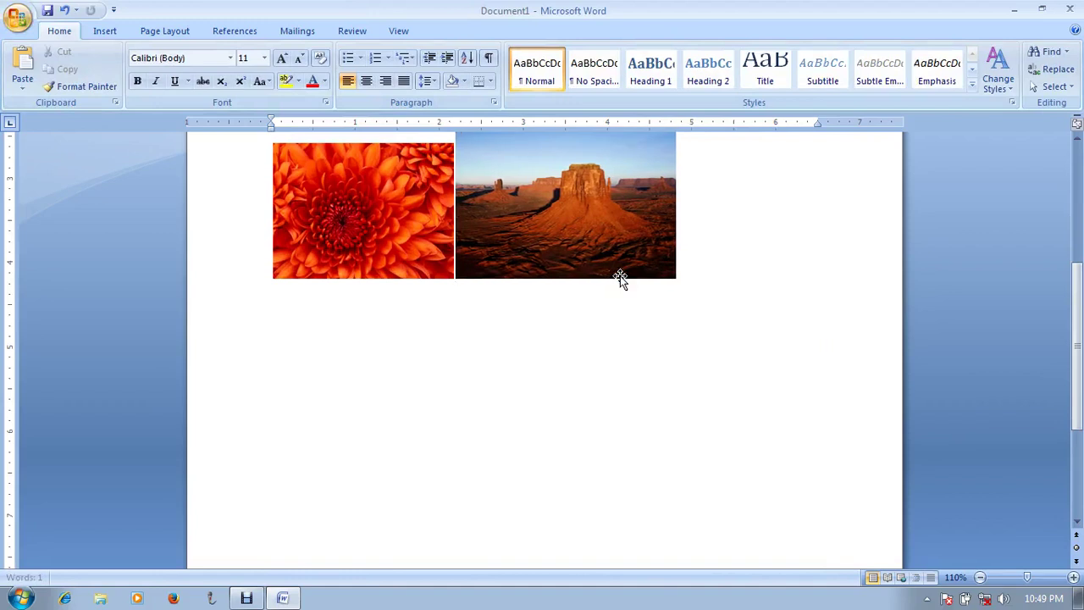
key(BackSpace)
key(Right)
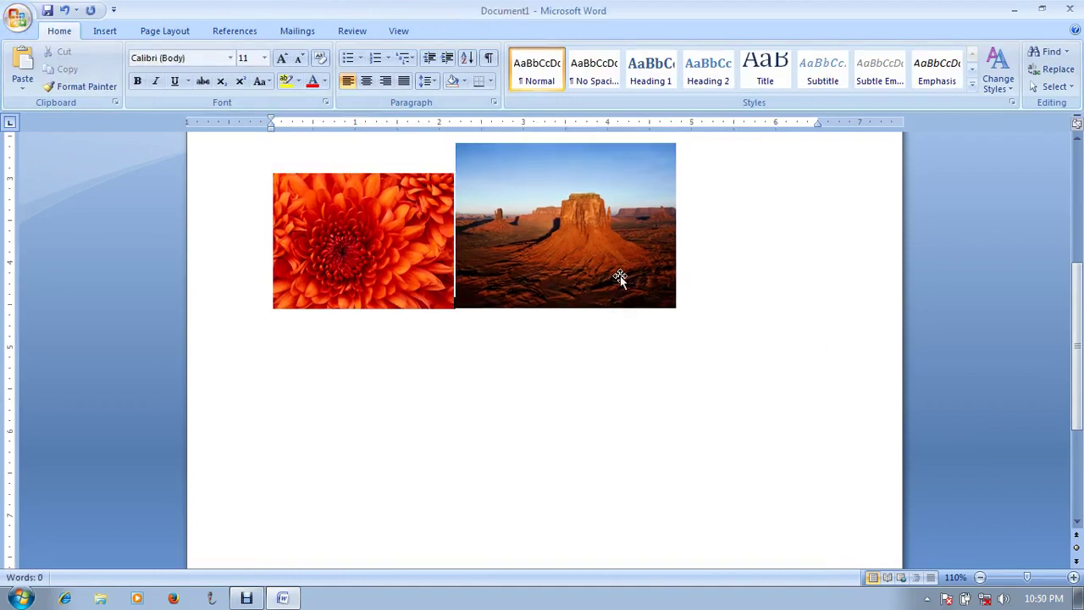
key(Return)
key(Return)
key(Return)
key(Return)
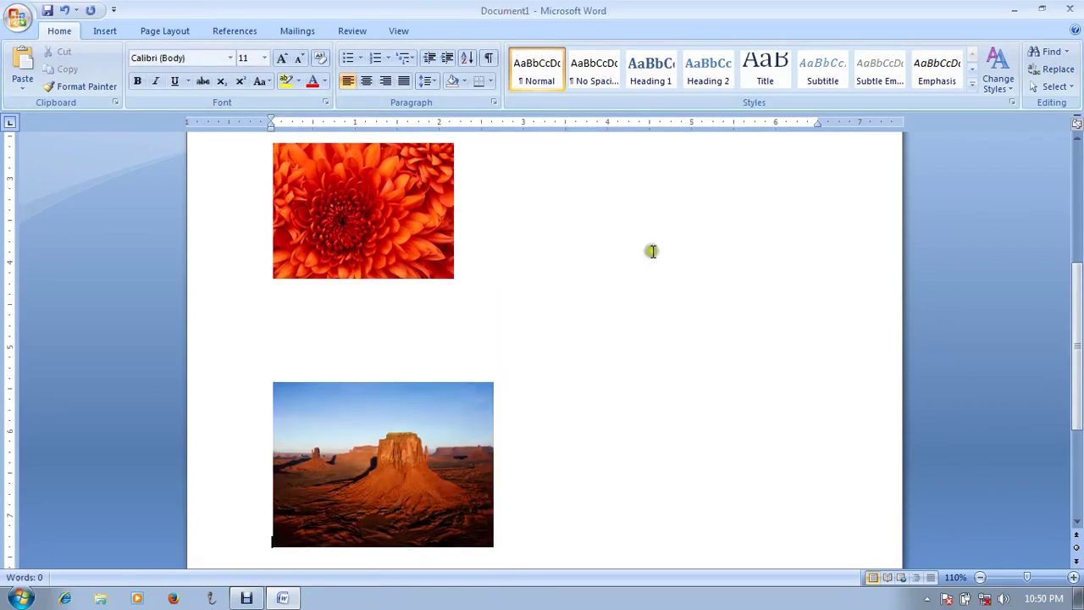
scroll(649, 252, up, 3)
click(471, 268)
scroll(443, 191, up, 3)
scroll(484, 271, down, 8)
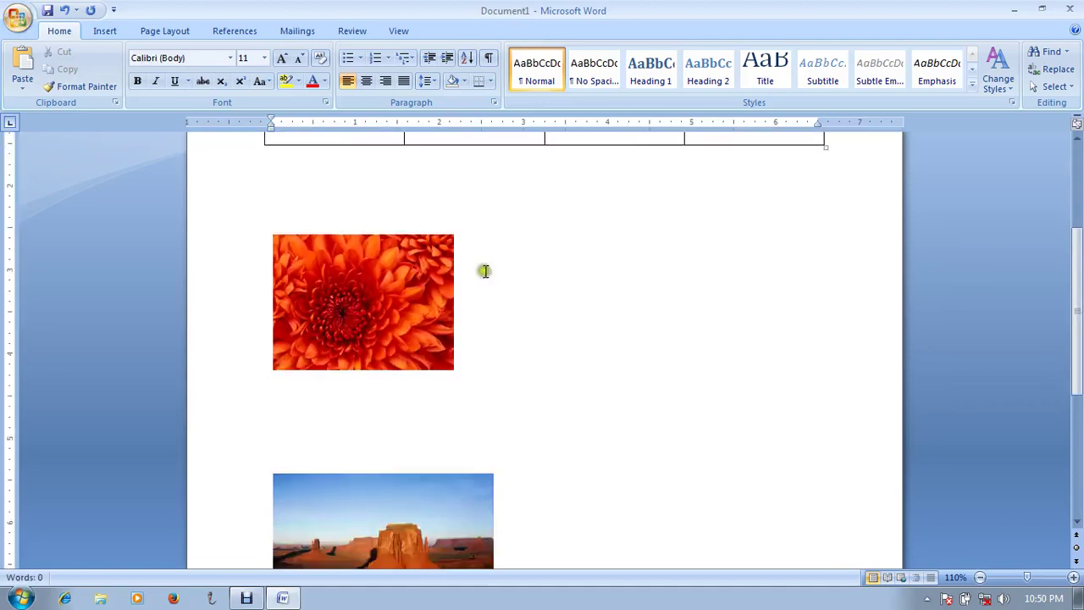
click(421, 382)
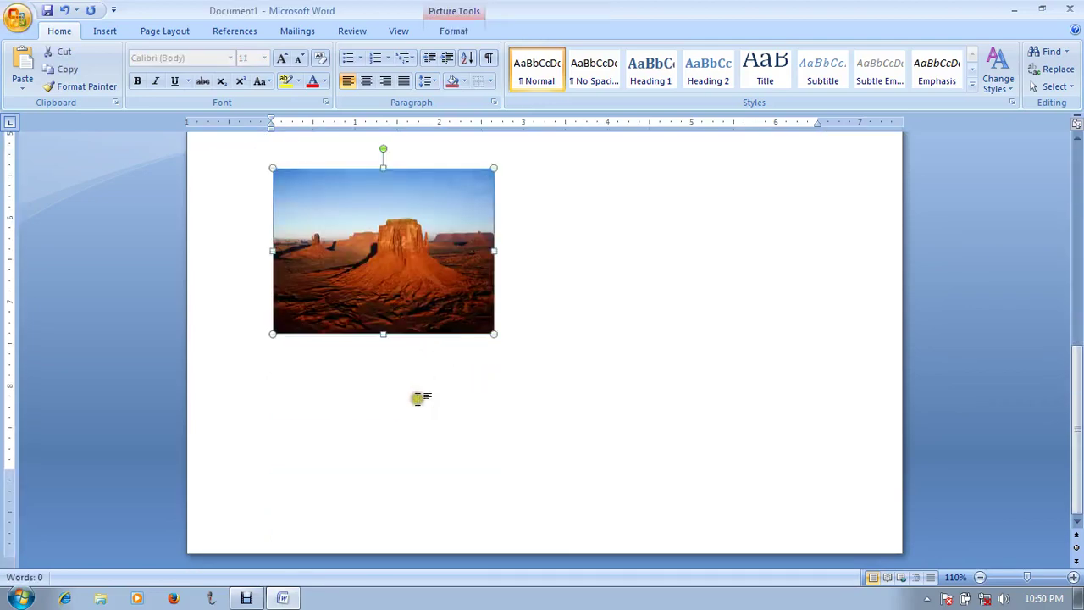
- Start a new page after the desert picture and insert the Binomial Theorem equation
click(532, 347)
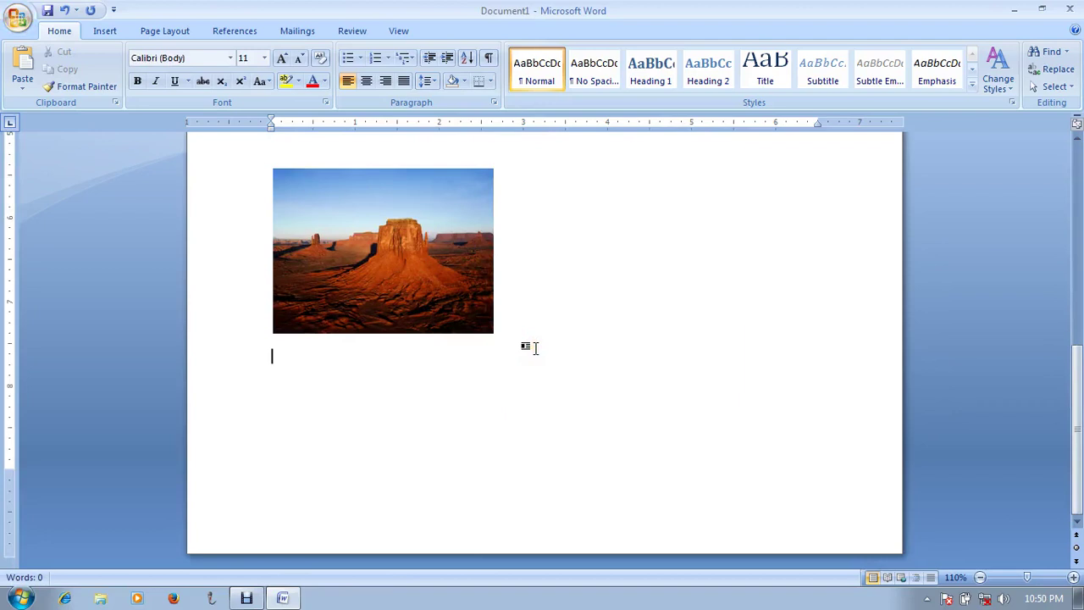
key(ctrl+Return)
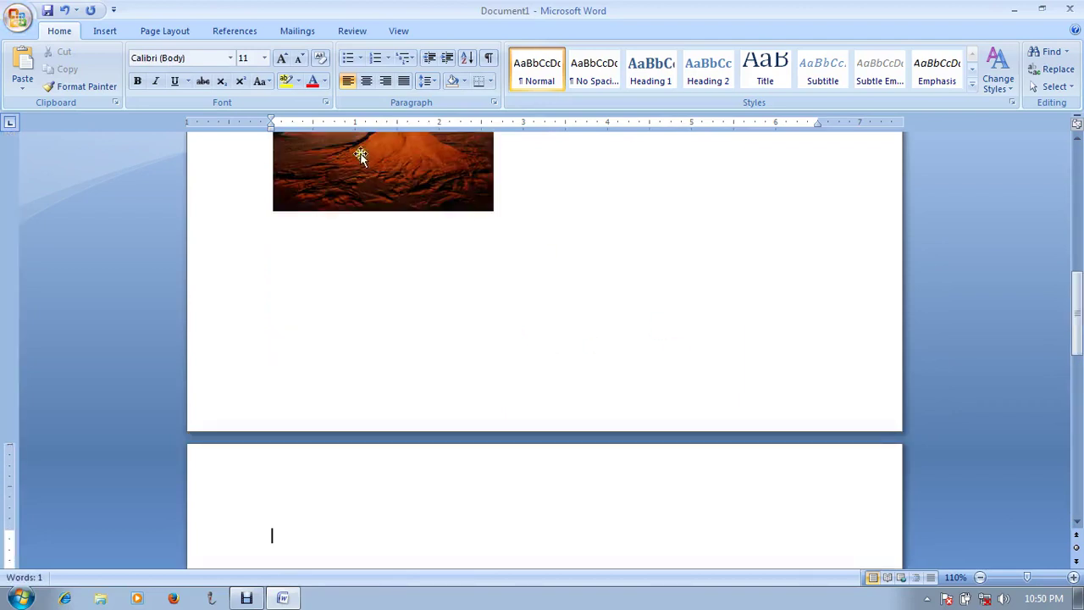
click(106, 31)
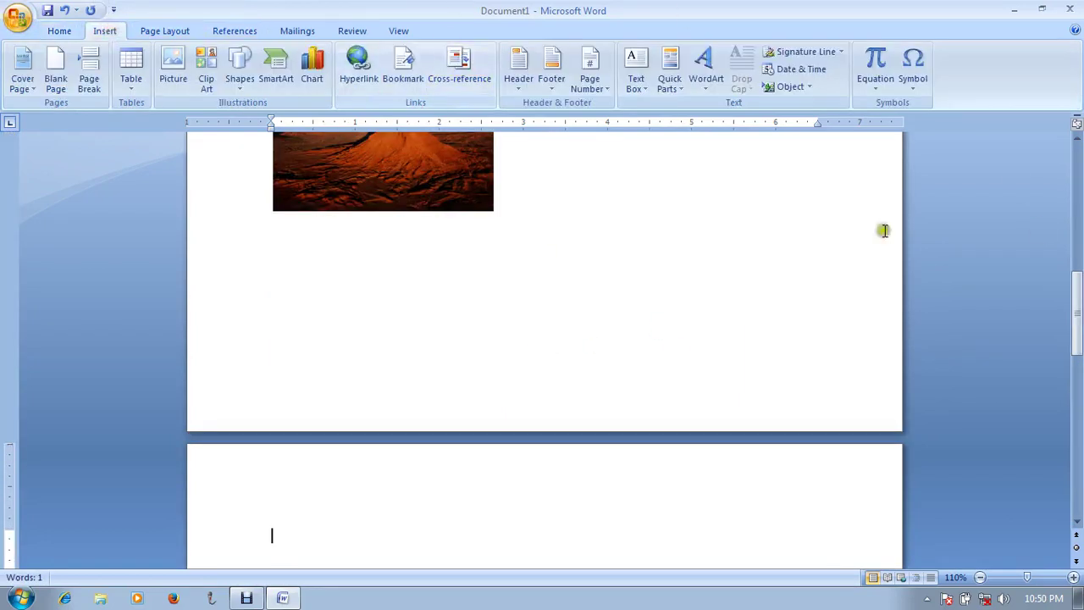
click(884, 89)
click(823, 240)
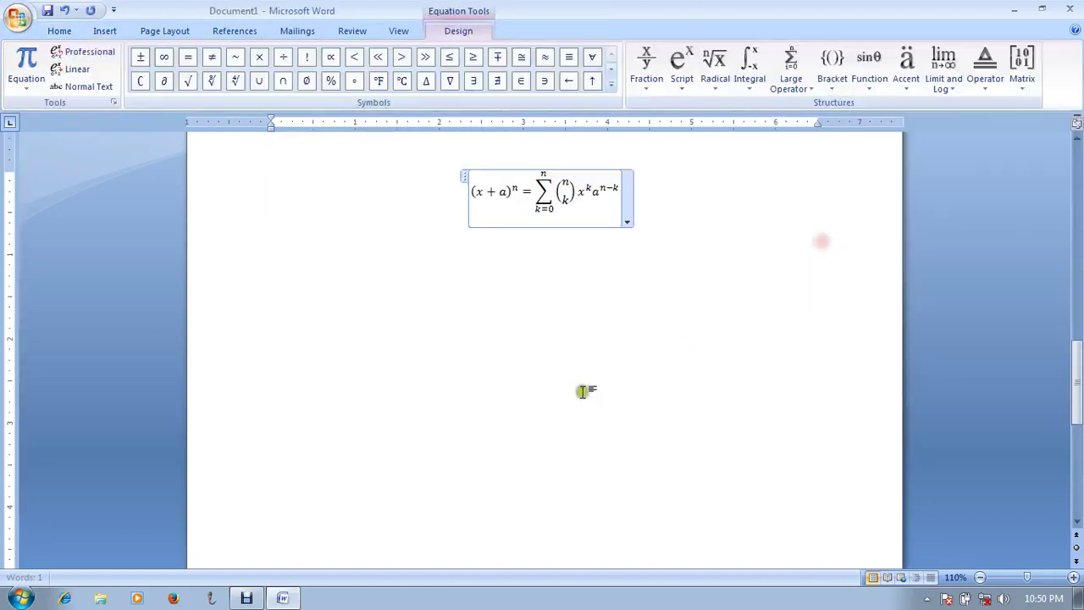
click(634, 229)
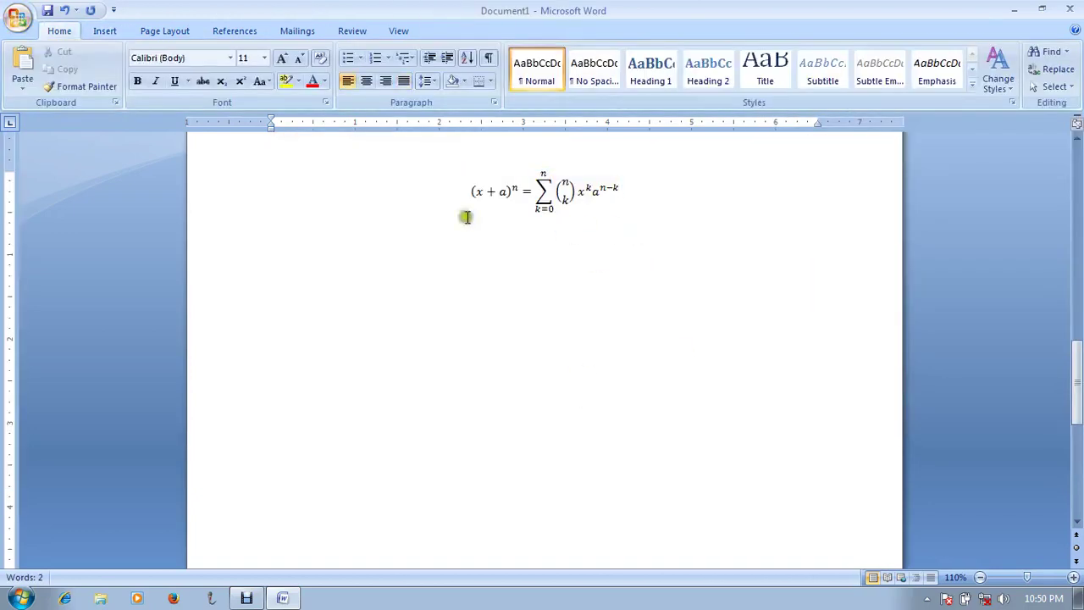
- Insert the Expansion of a Sum equation below it
click(106, 31)
click(878, 88)
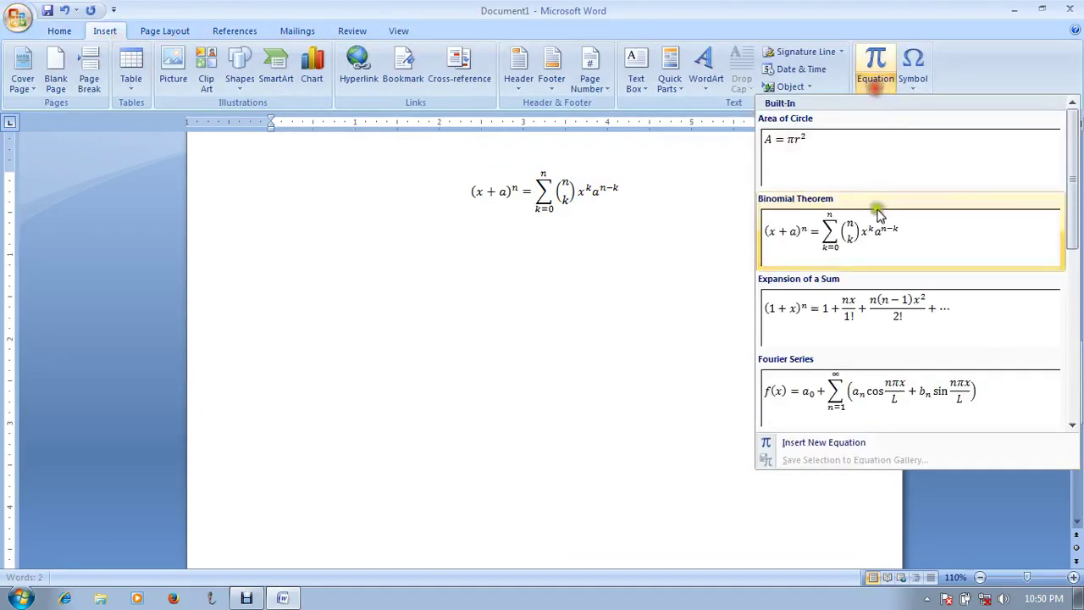
click(854, 332)
scroll(668, 336, up, 20)
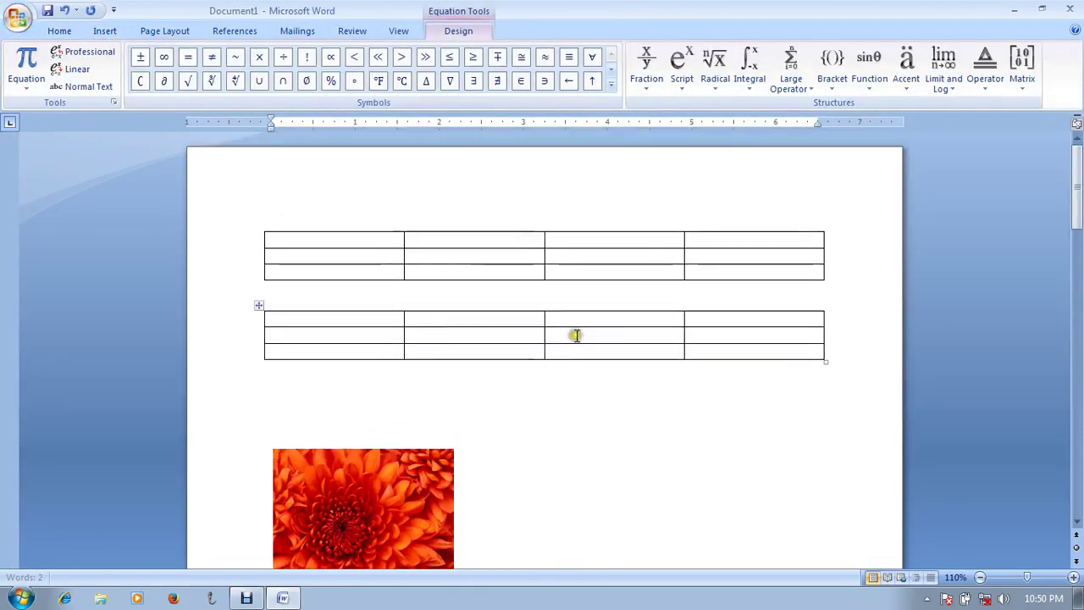
- Caption the two tables as Table 1 and Table 2
click(405, 292)
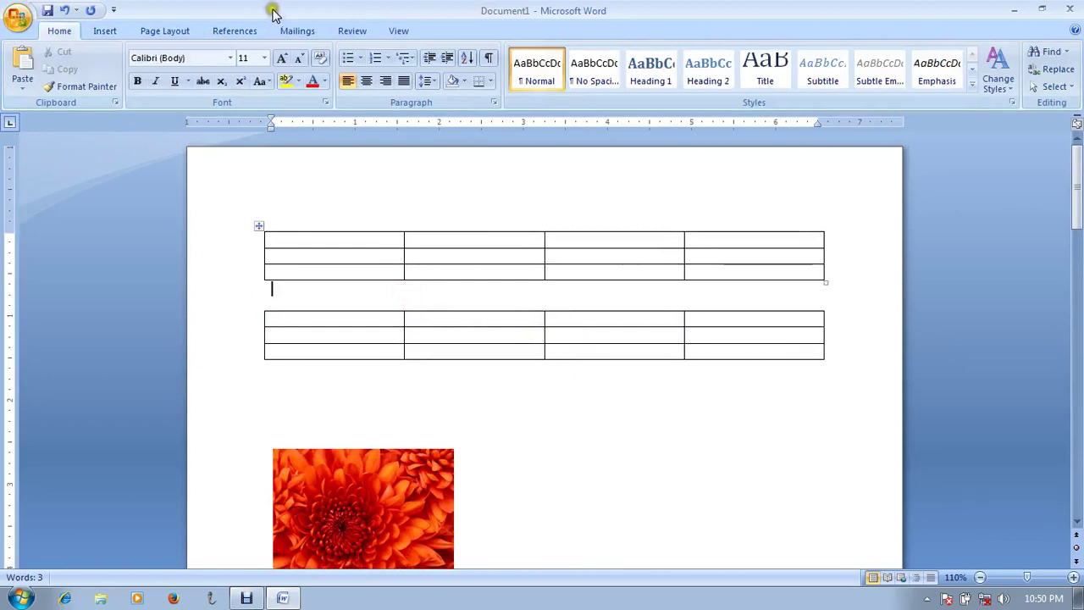
click(235, 30)
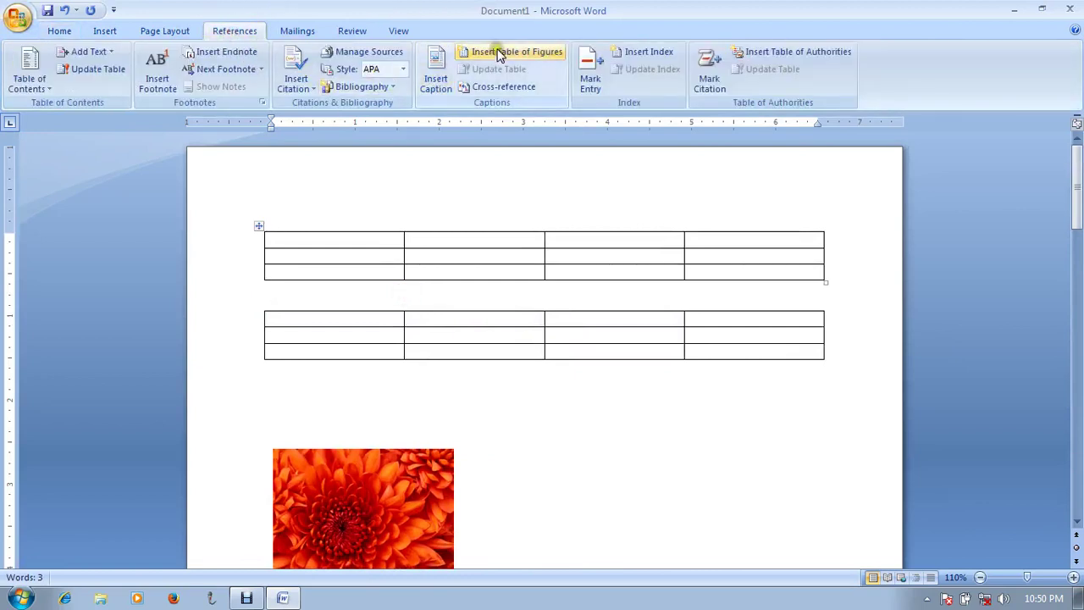
click(436, 77)
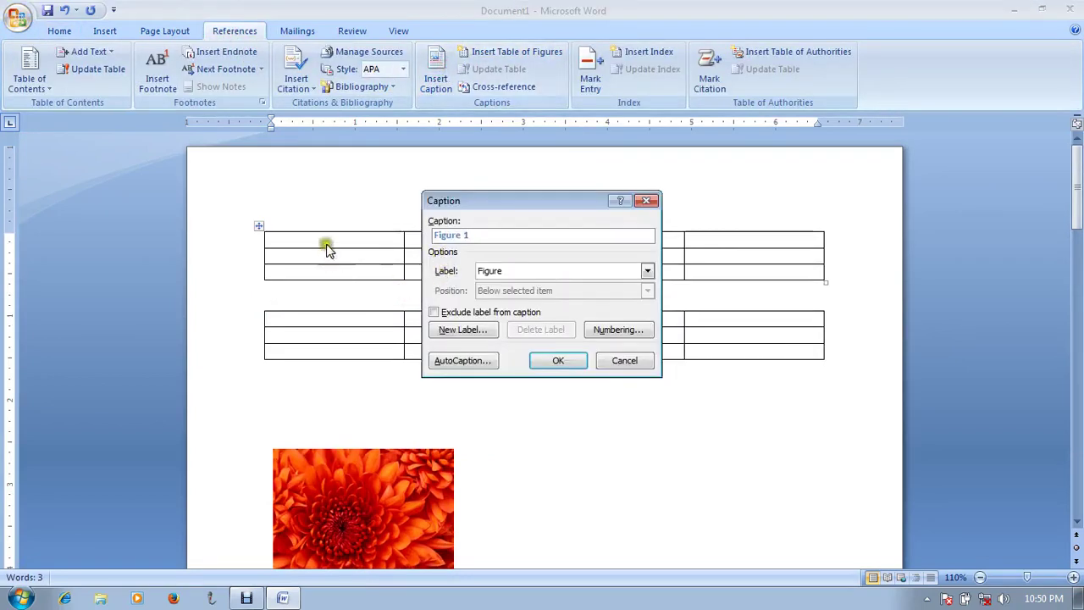
click(528, 270)
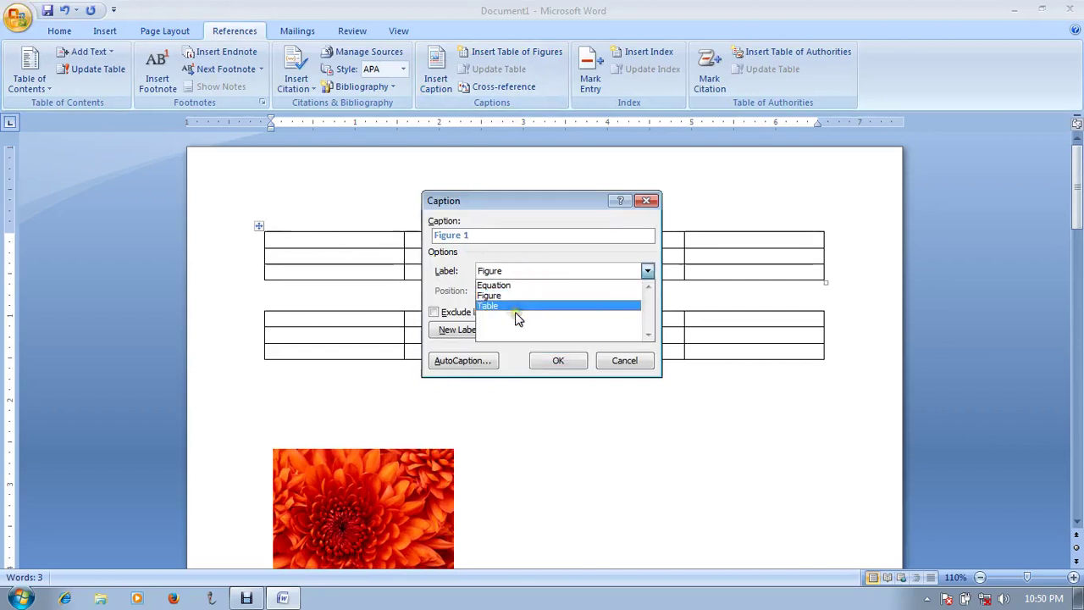
click(516, 306)
click(543, 362)
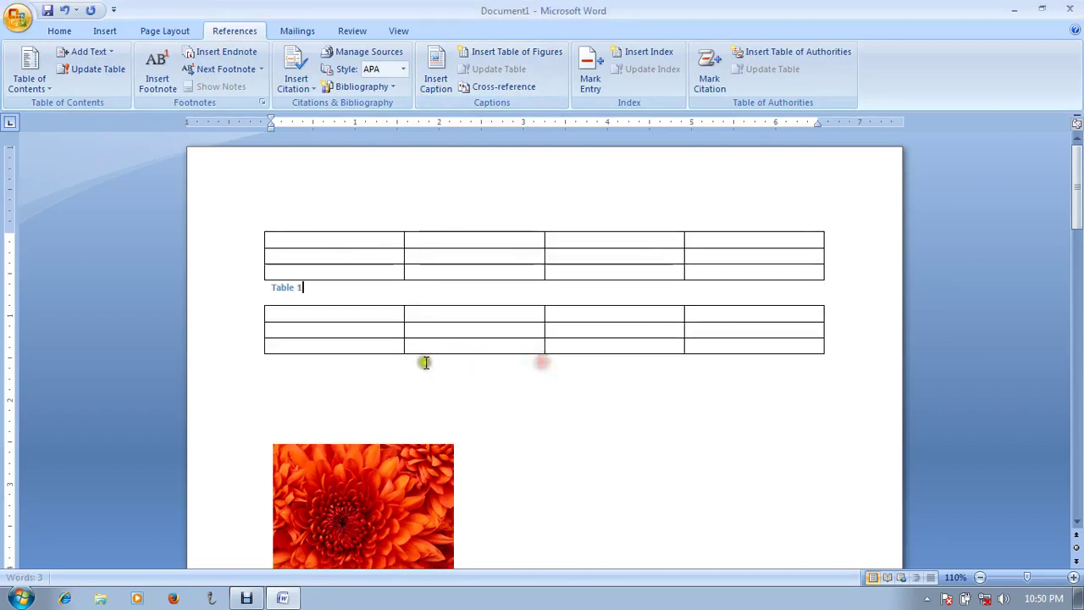
click(399, 363)
click(435, 75)
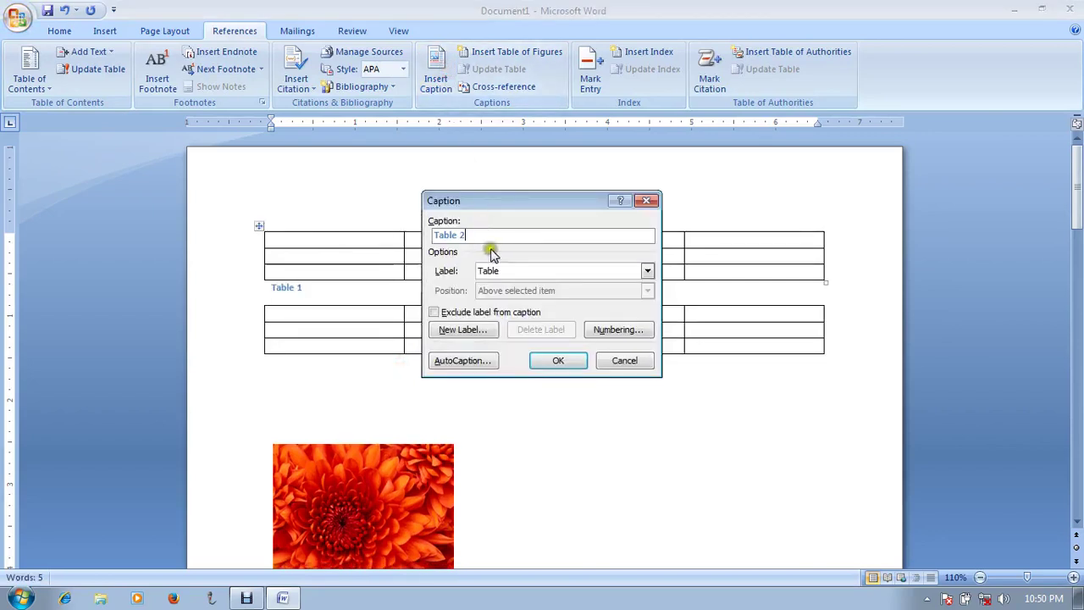
click(559, 360)
- Caption the flower and desert pictures as Figure 1 and Figure 2
scroll(450, 314, down, 8)
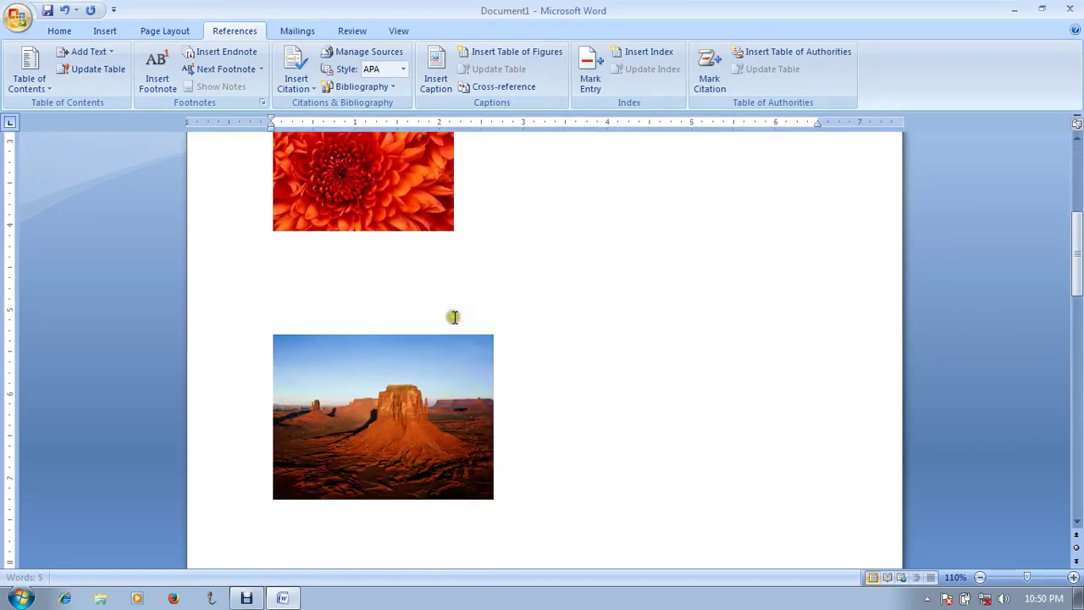
click(346, 239)
click(346, 248)
click(436, 75)
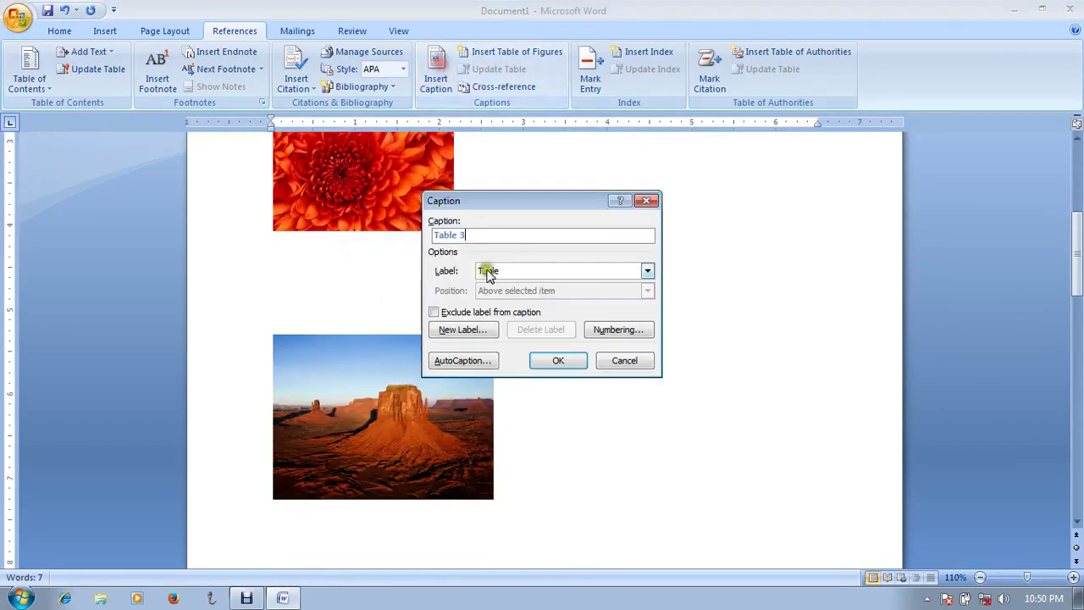
click(511, 271)
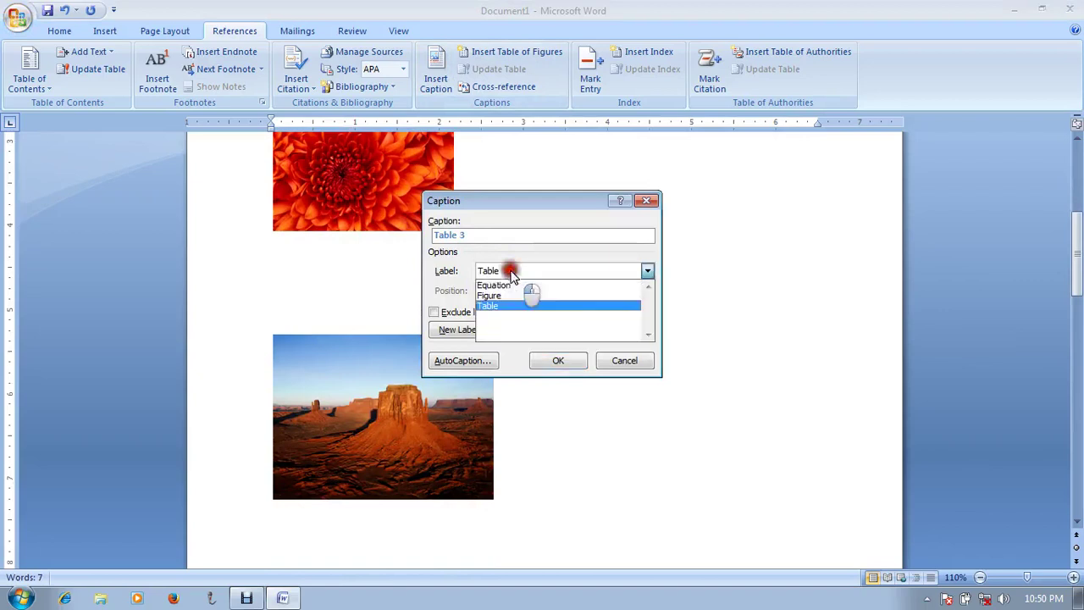
click(510, 294)
click(546, 368)
scroll(540, 358, down, 5)
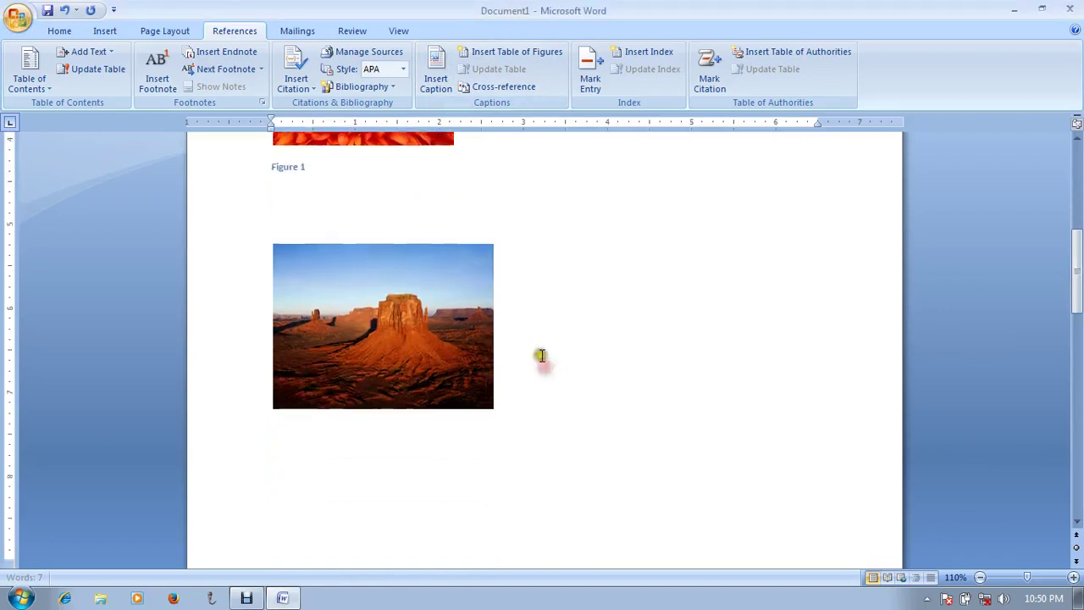
click(407, 321)
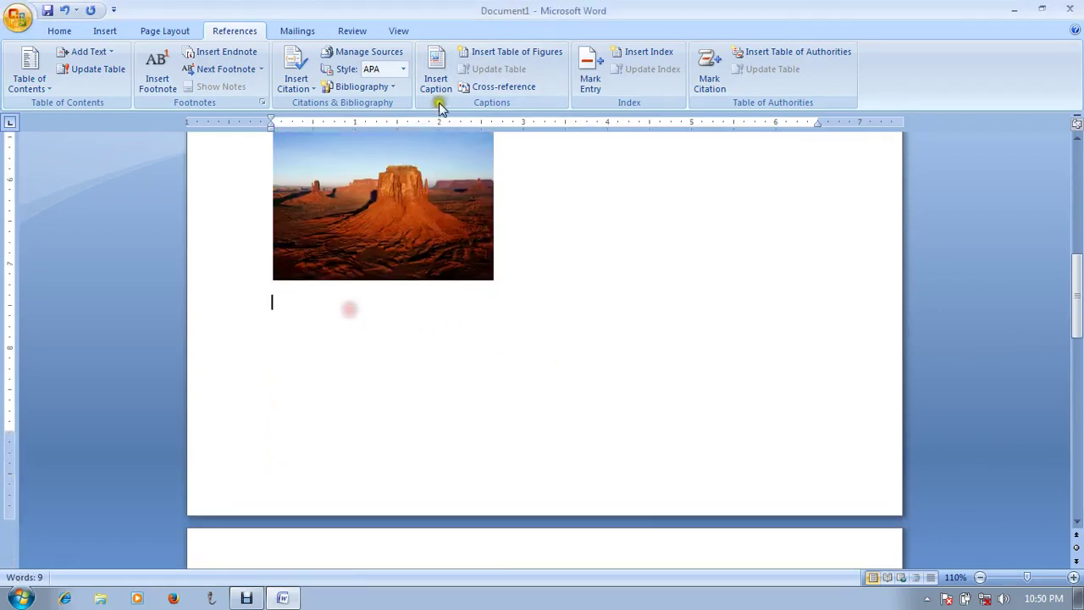
click(436, 70)
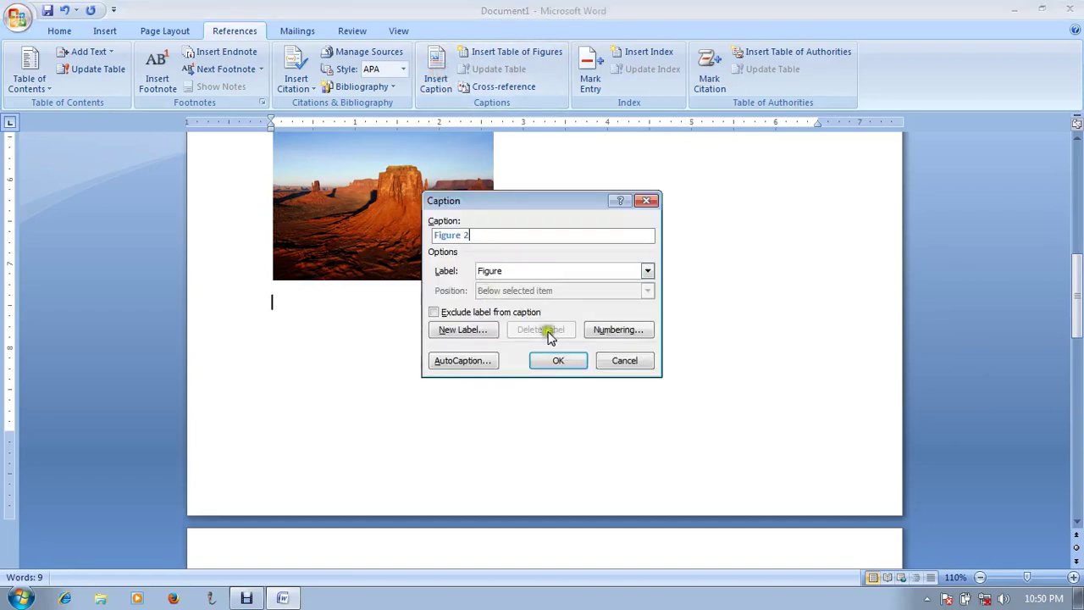
click(554, 362)
- Caption the two equations as Equation 1 and Equation 2
scroll(474, 358, down, 5)
click(433, 210)
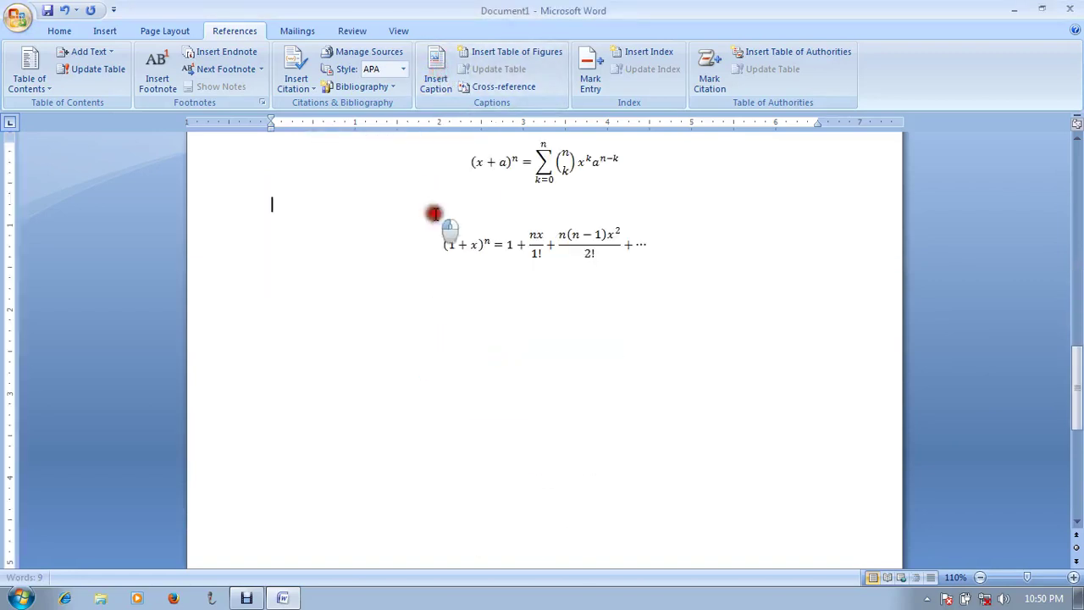
click(436, 70)
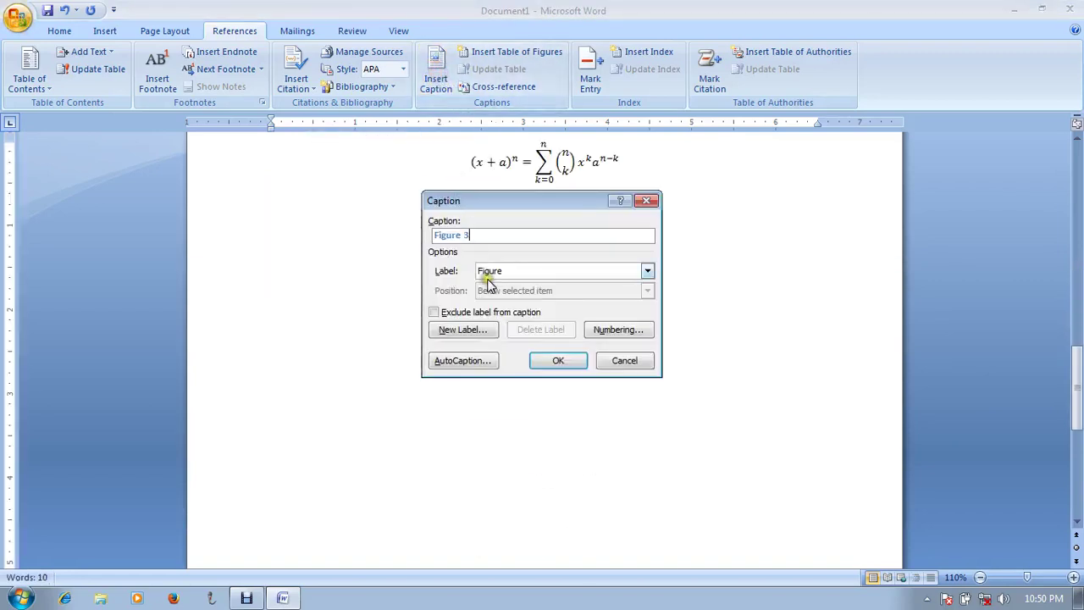
click(484, 271)
click(492, 283)
click(551, 361)
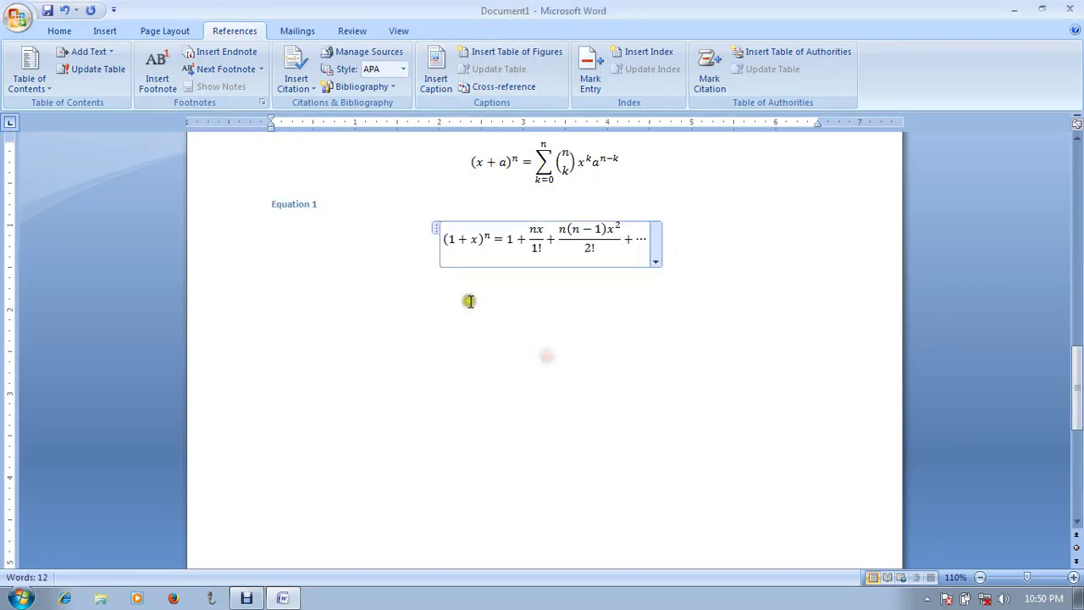
click(805, 272)
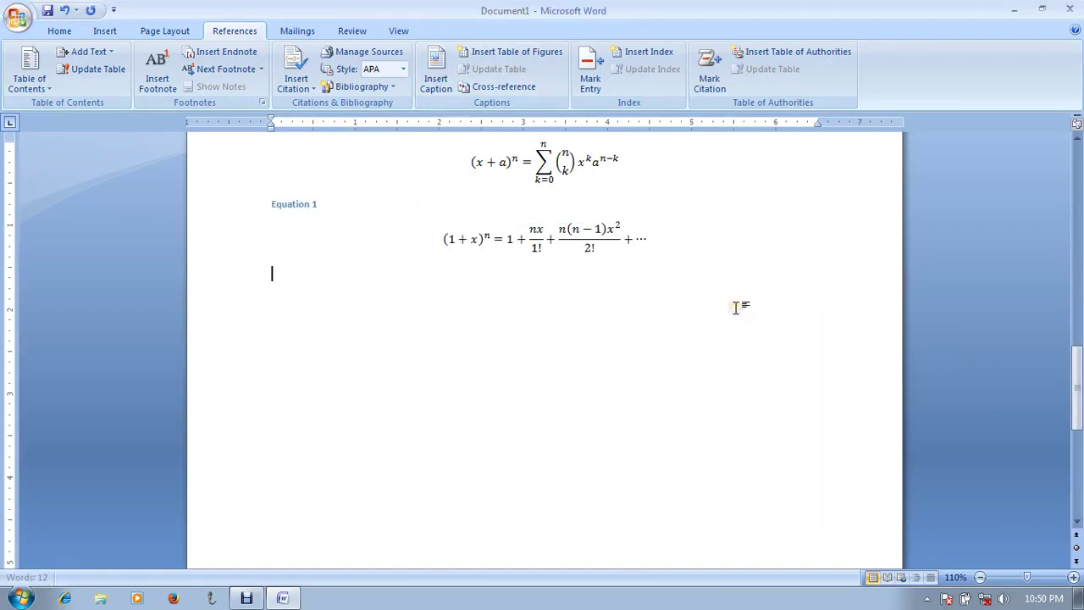
click(519, 51)
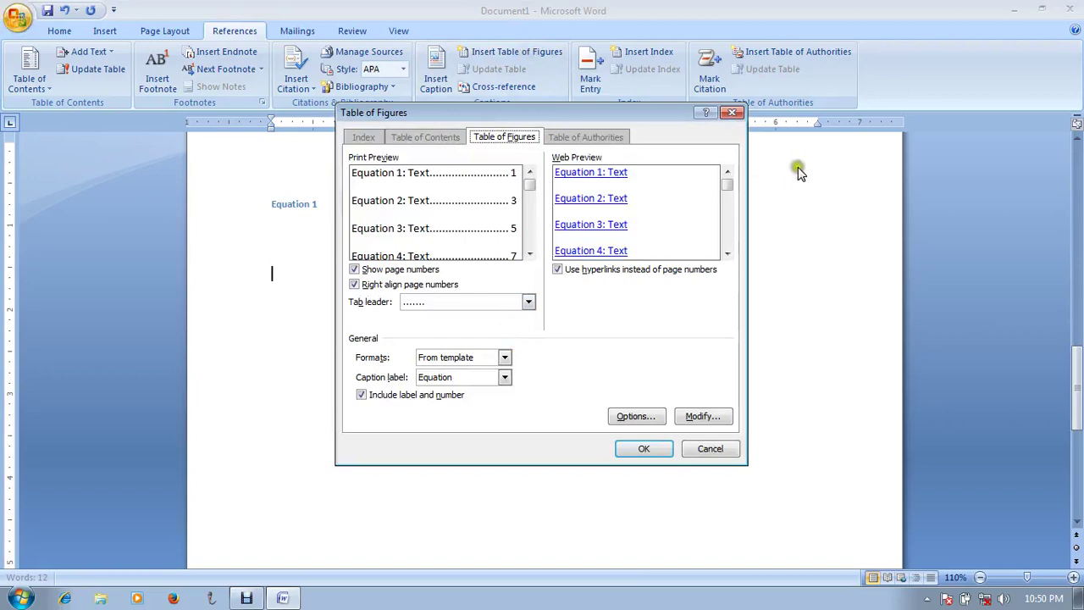
click(733, 113)
click(436, 74)
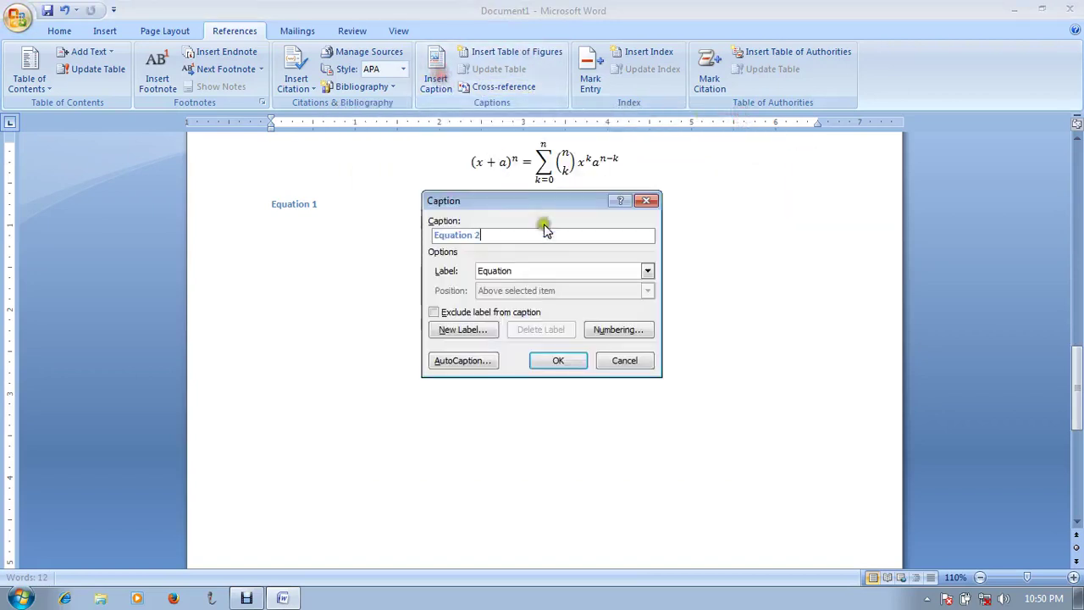
click(558, 360)
- Scroll back up to the tables and reopen the Caption dialog
scroll(529, 329, up, 6)
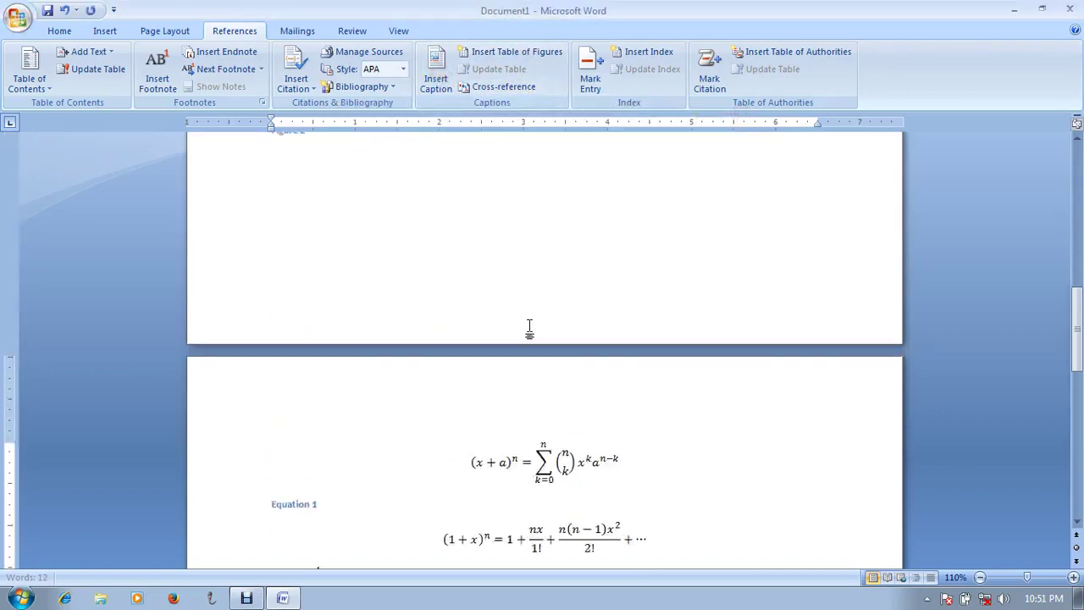
scroll(530, 329, up, 10)
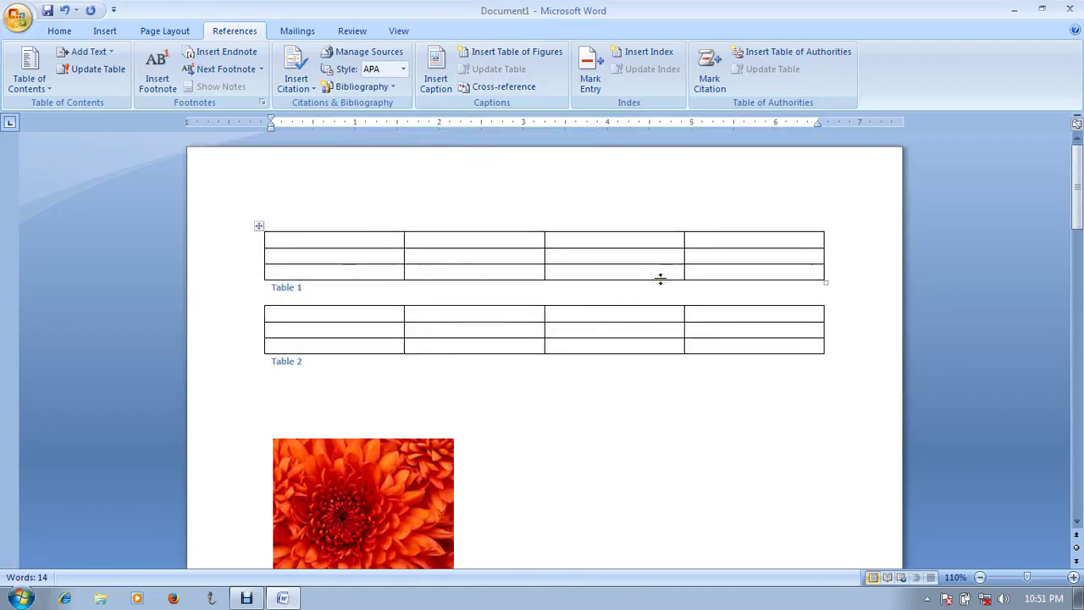
click(435, 70)
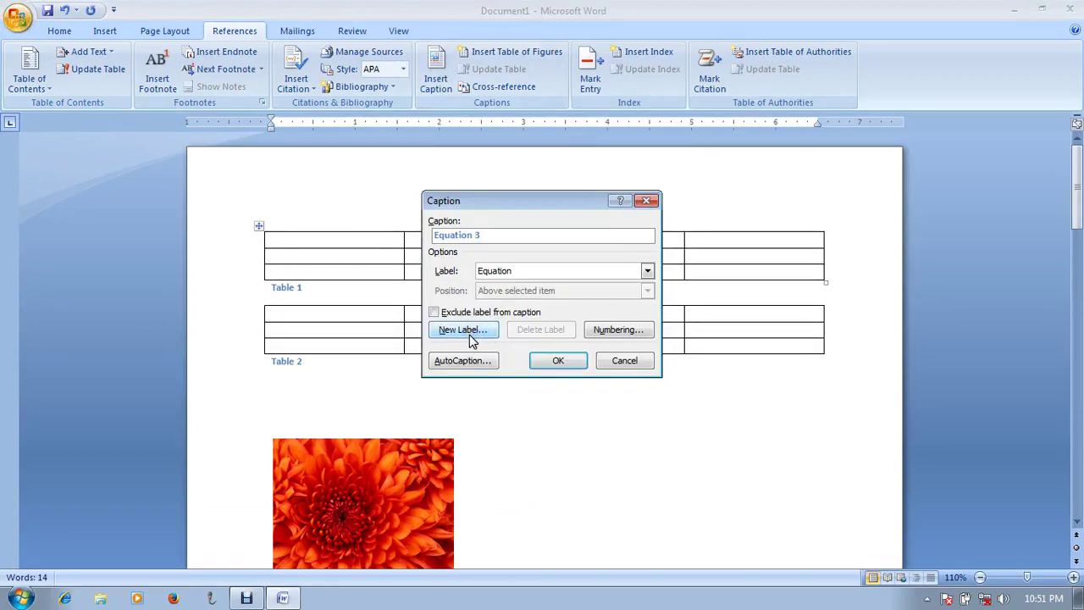
- Close the Caption dialog and start a new page after the equations
click(646, 201)
scroll(510, 57, down, 3)
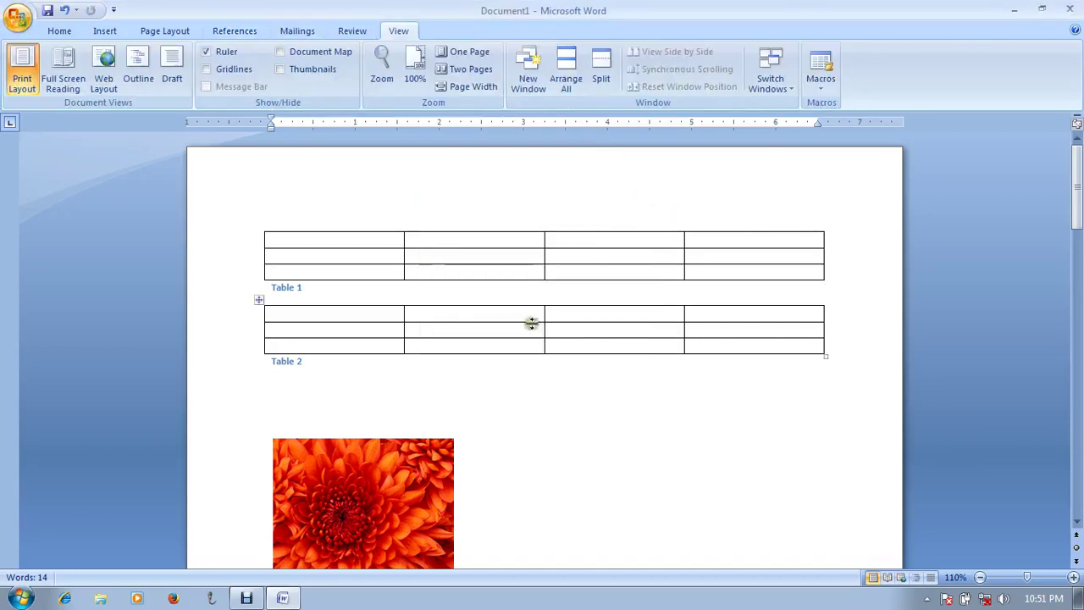
scroll(532, 356, down, 15)
scroll(510, 396, down, 5)
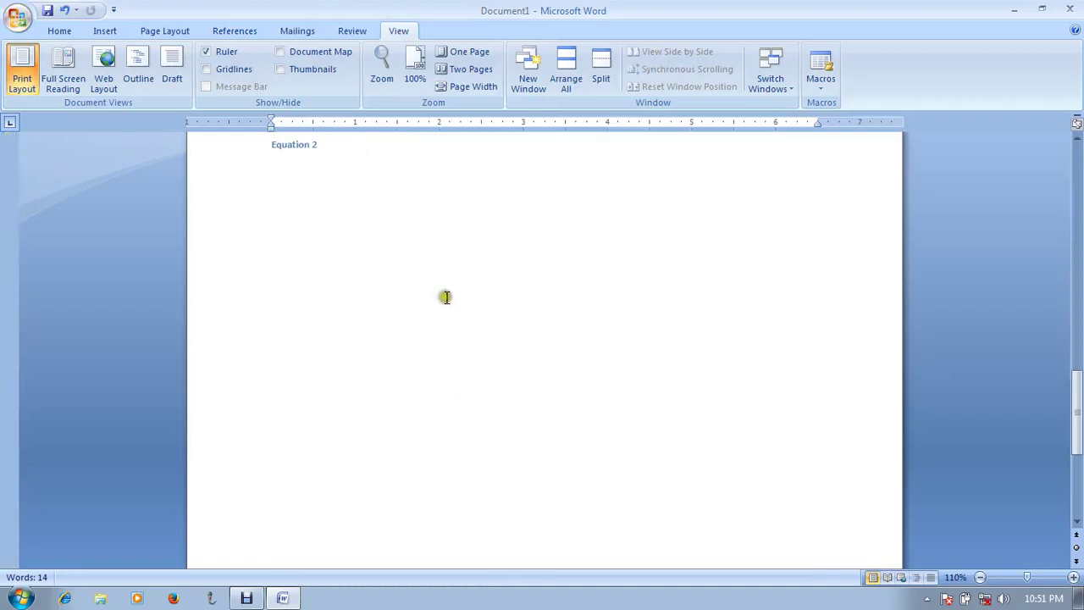
key(ctrl+Return)
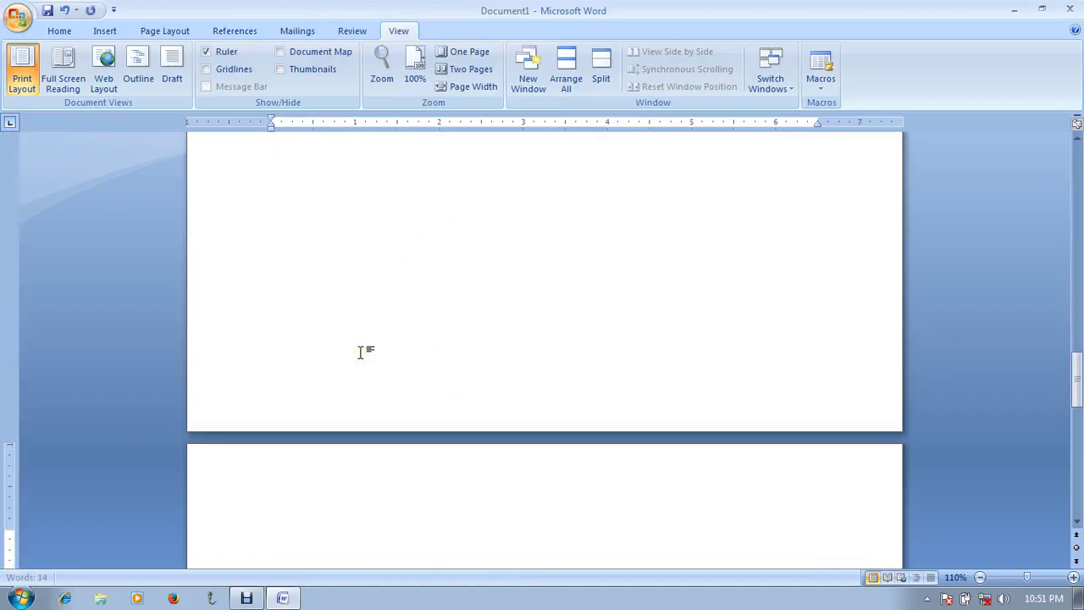
scroll(373, 322, down, 3)
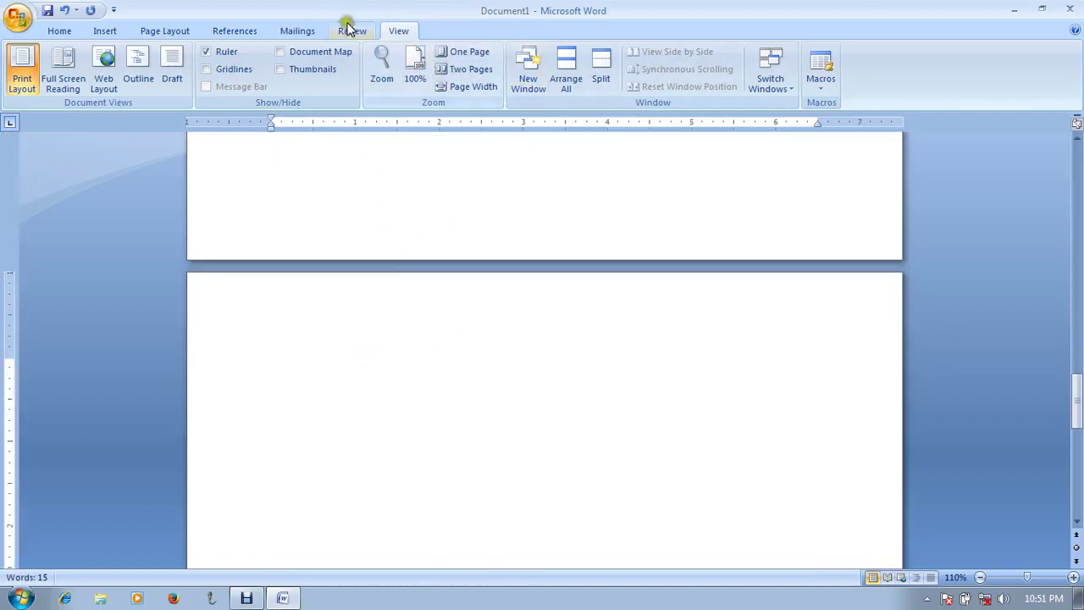
- Insert tables of figures for the Equation and Figure captions
click(212, 31)
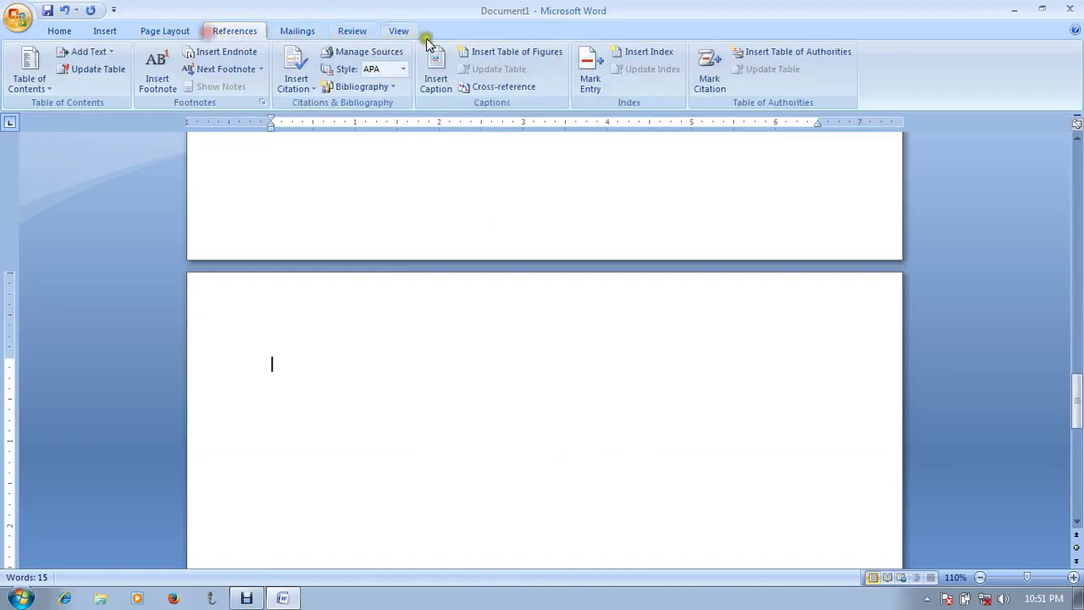
click(480, 53)
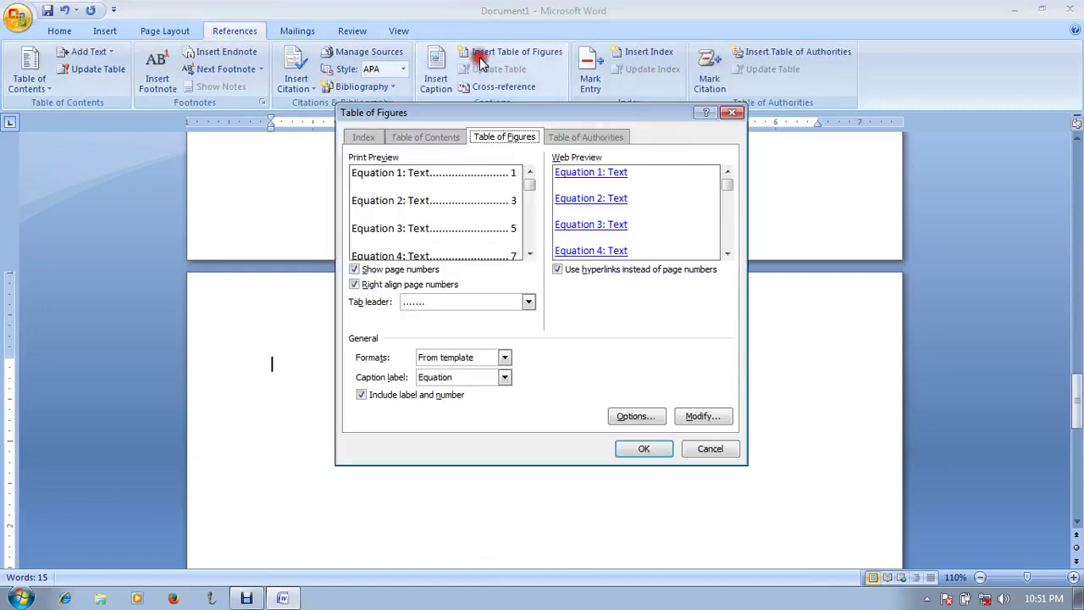
click(632, 451)
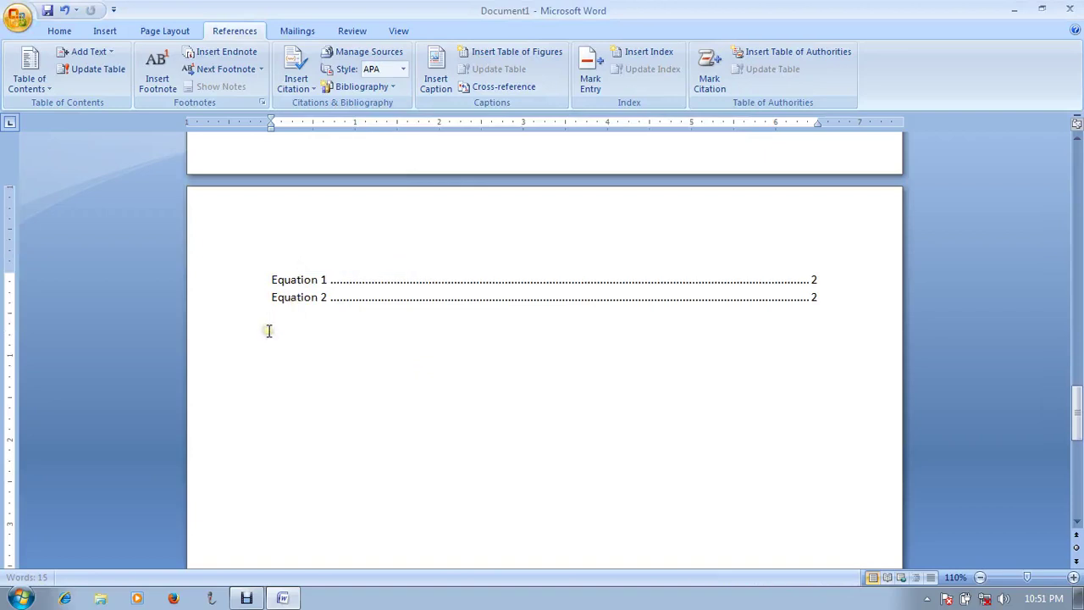
click(485, 51)
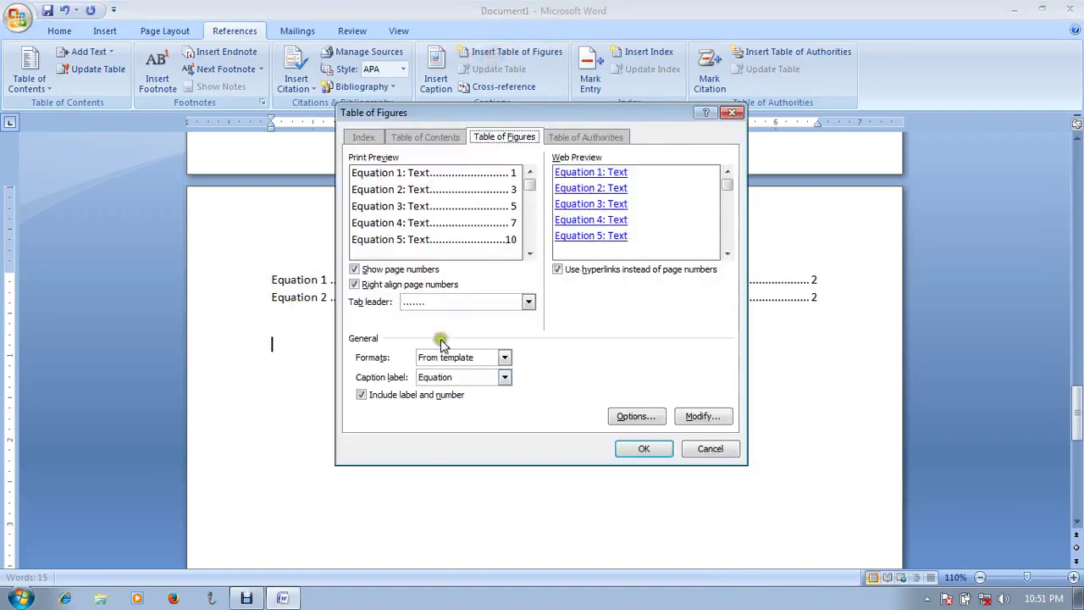
click(444, 378)
click(449, 412)
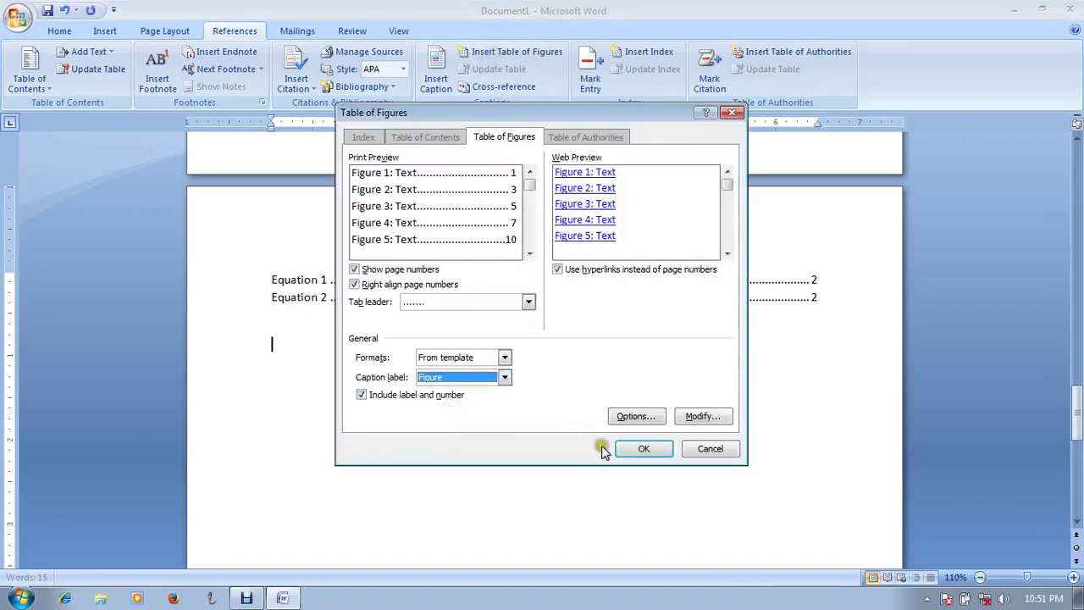
click(627, 449)
- Add a table of figures for Table captions, then jump to Figure 1 from its entry
scroll(409, 355, down, 1)
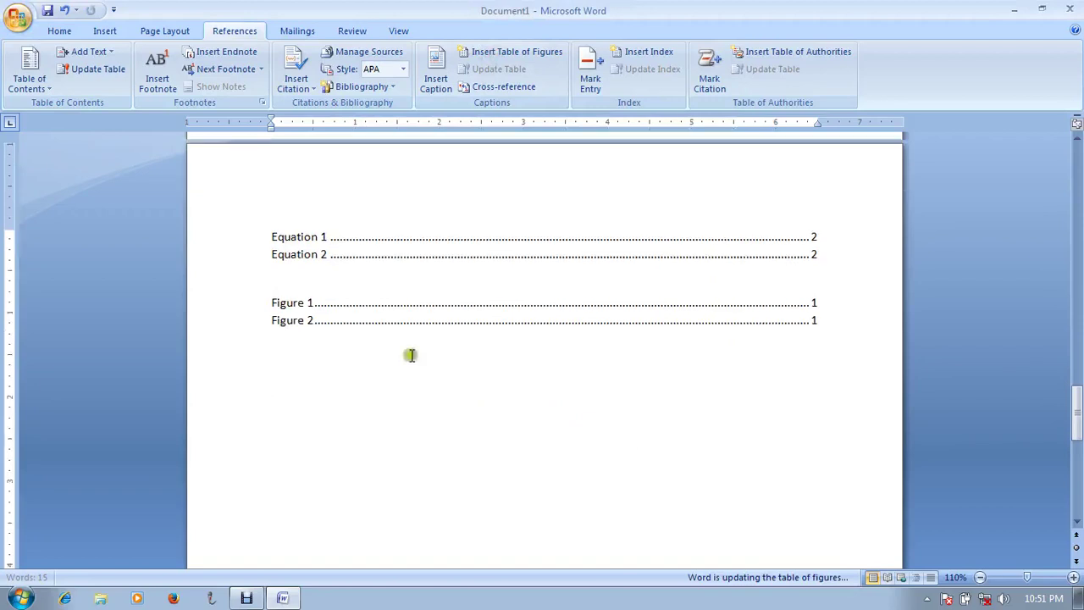
click(515, 53)
click(484, 377)
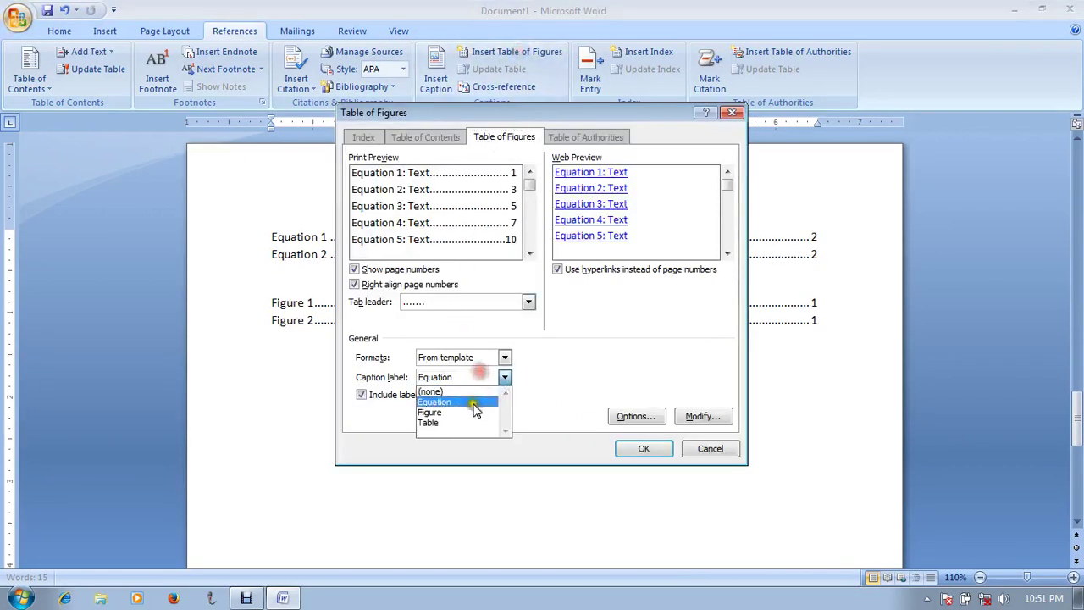
click(471, 422)
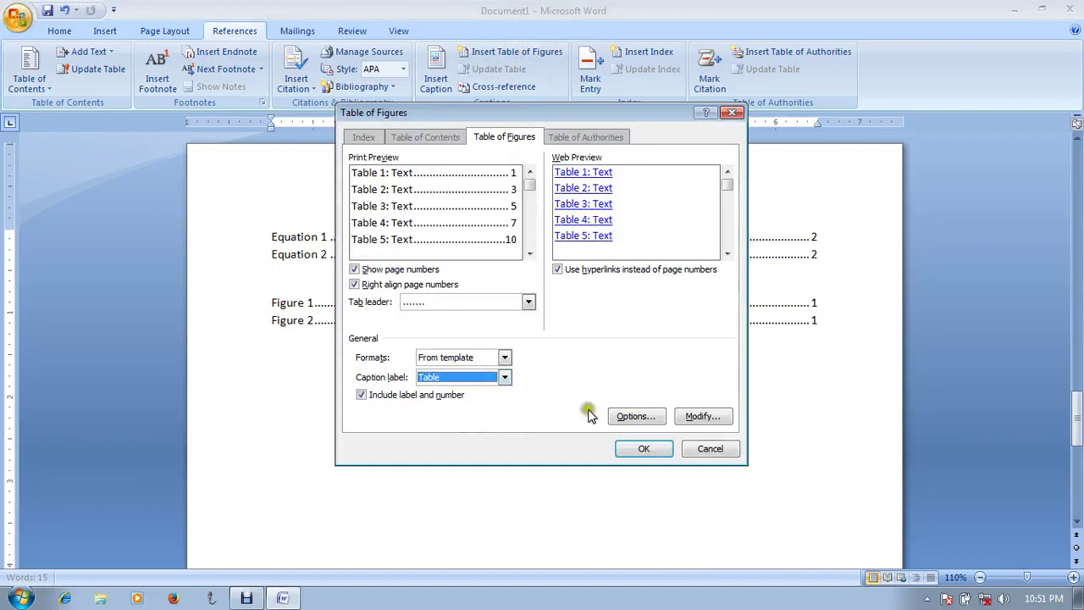
click(644, 449)
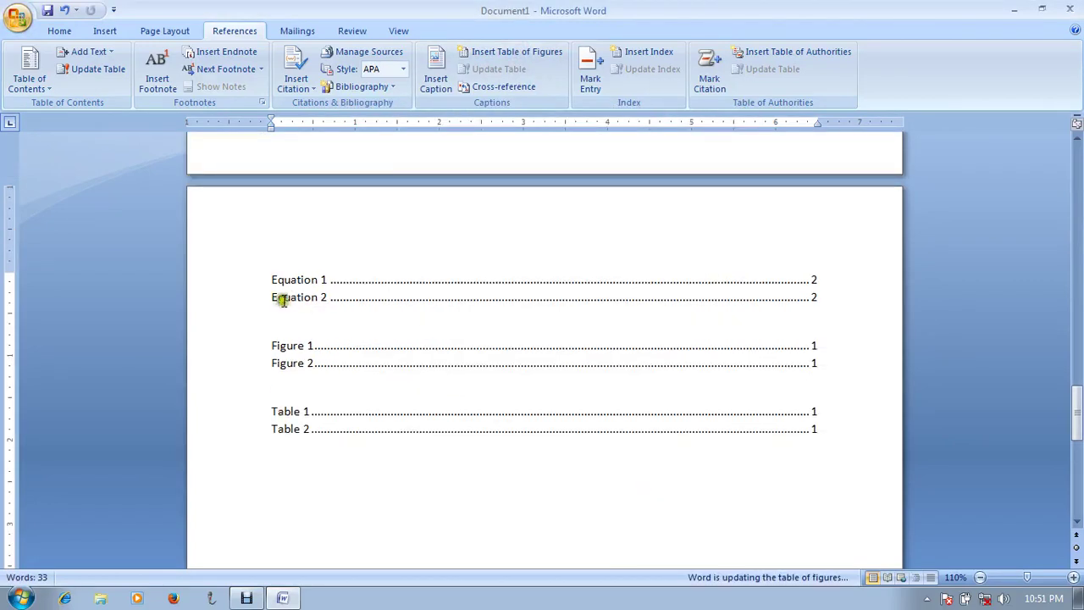
ctrl+click(283, 349)
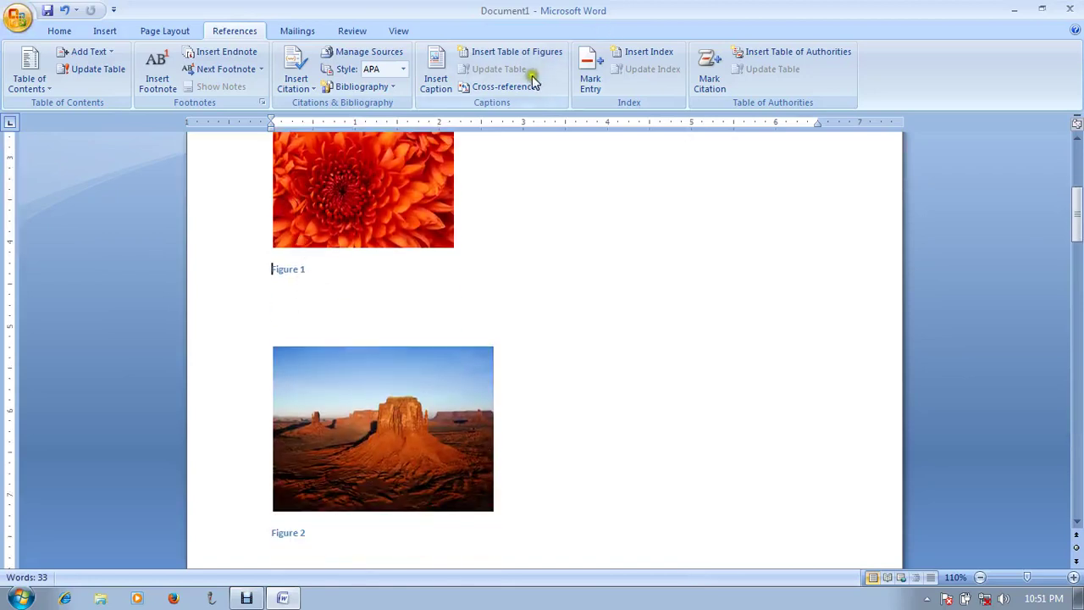
scroll(370, 206, up, 6)
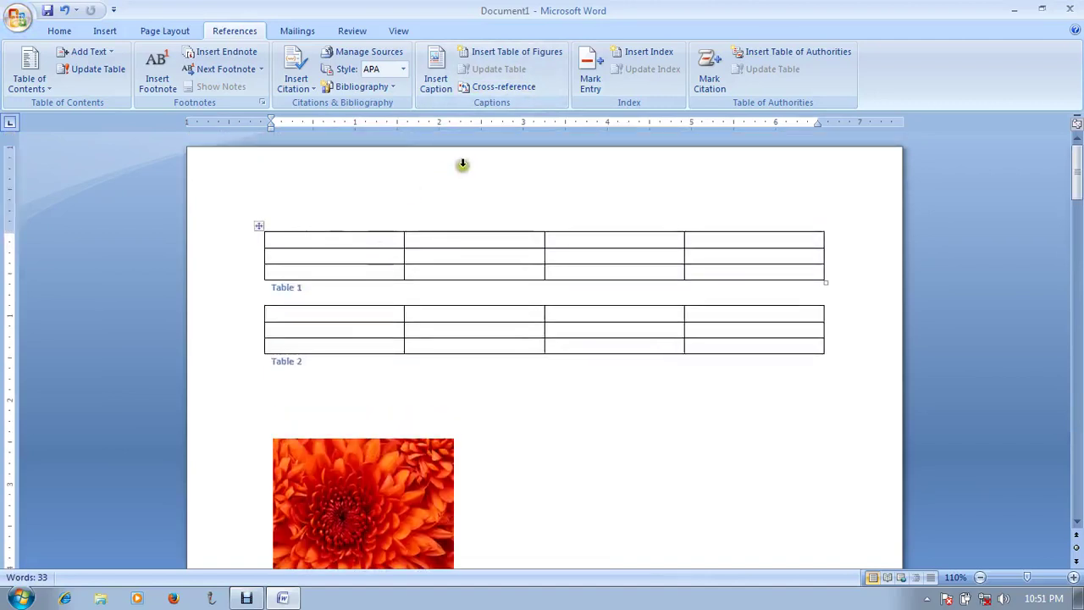